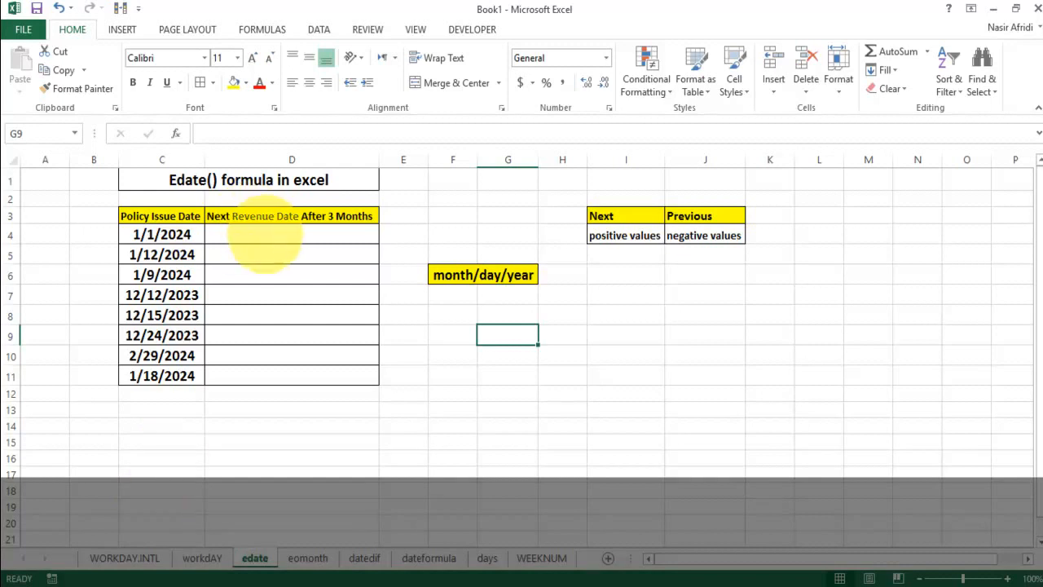
# - In D4, enter the formula =EDATE(C4,3) to get the date three months after the first policy issue date
pyautogui.click(265, 234)
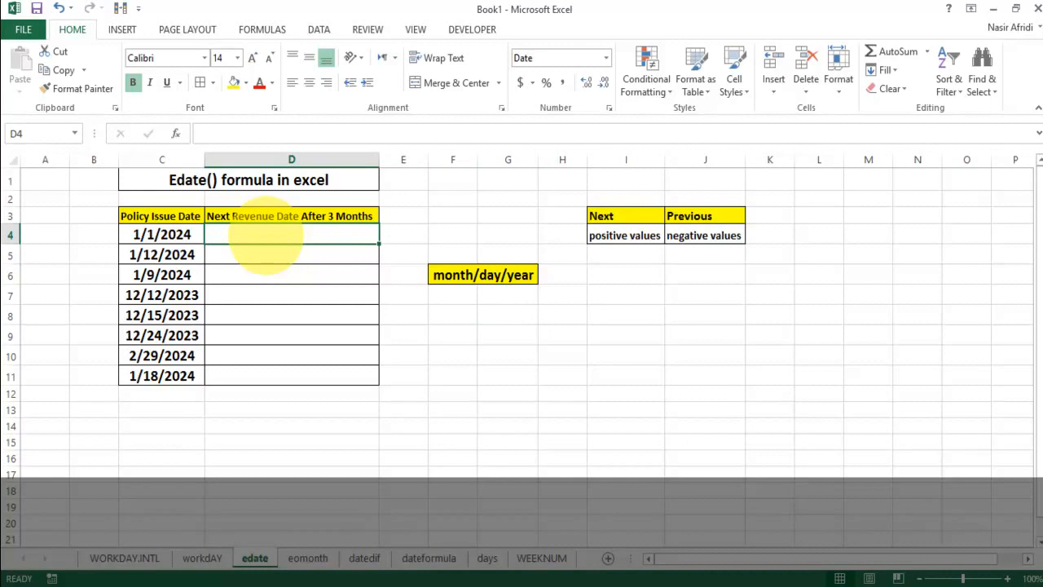
pyautogui.write('=')
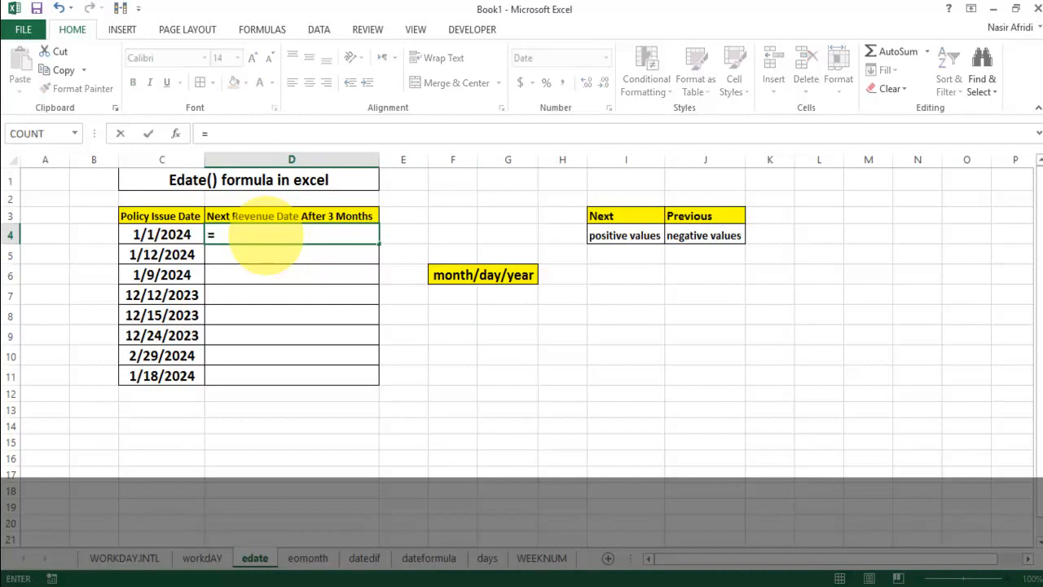
pyautogui.write('ed')
pyautogui.press('Tab')
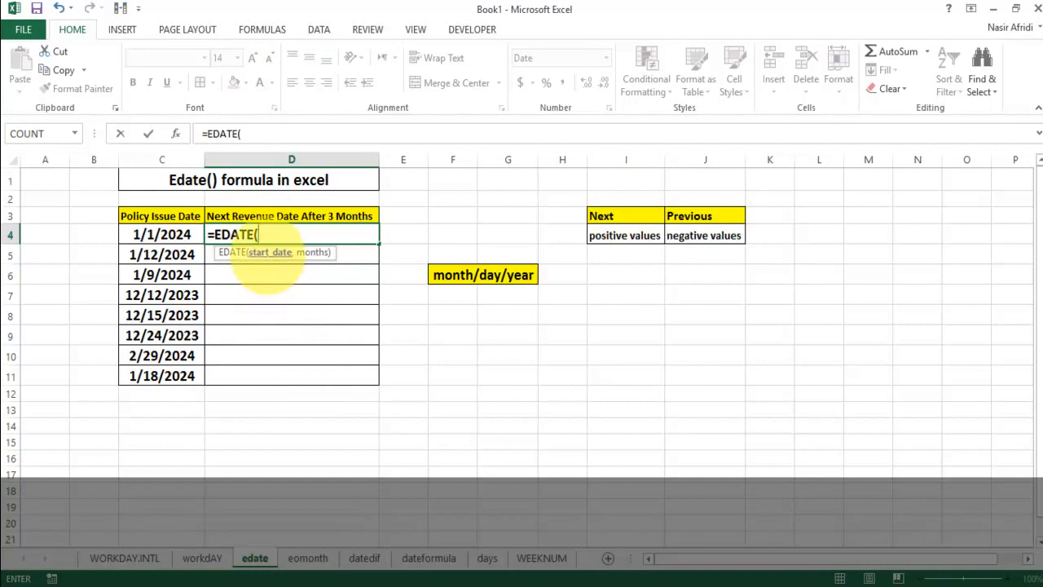
pyautogui.click(162, 234)
pyautogui.write(',')
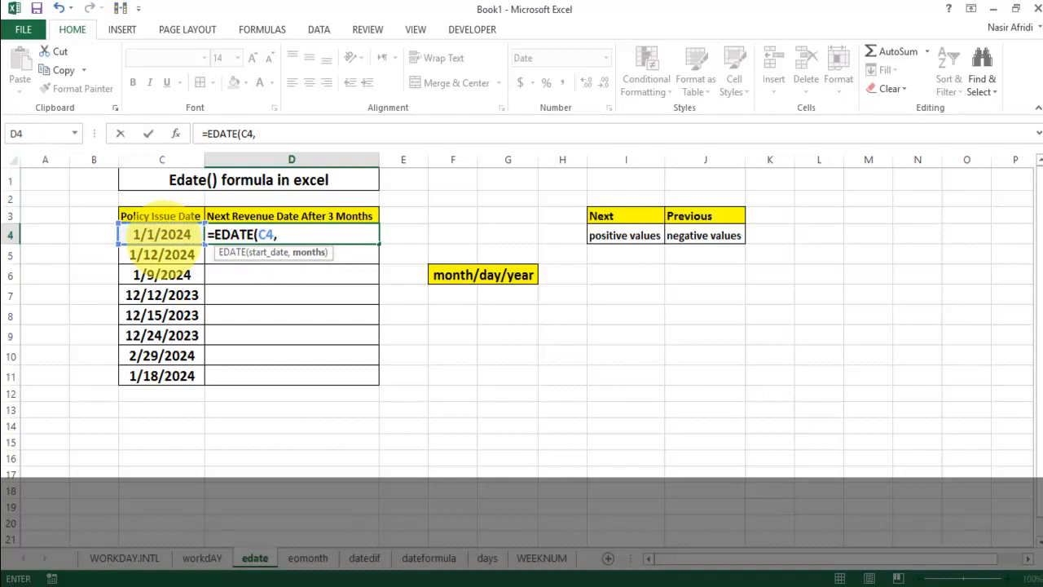
pyautogui.write('3)')
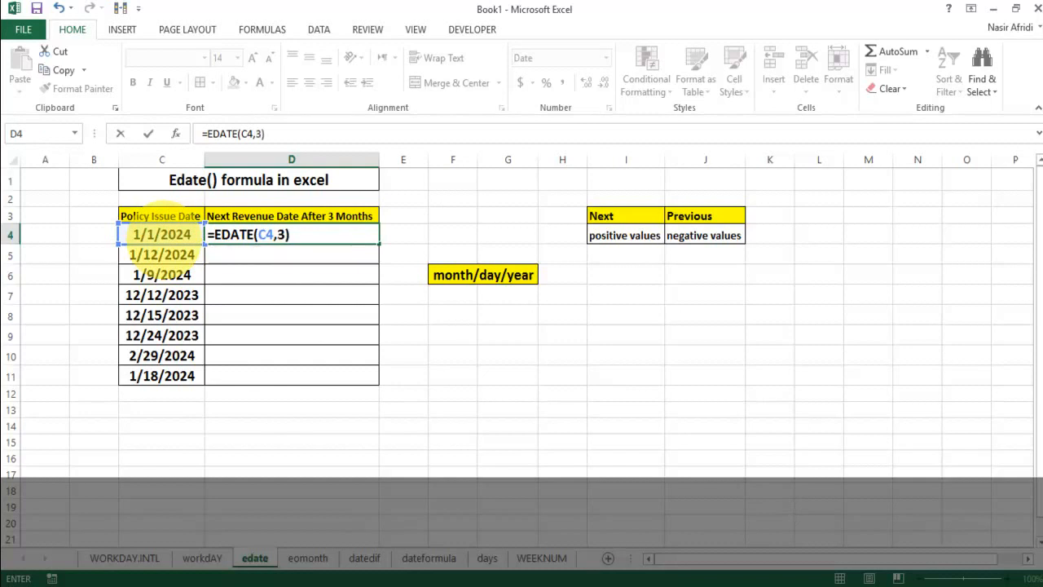
pyautogui.press('Return')
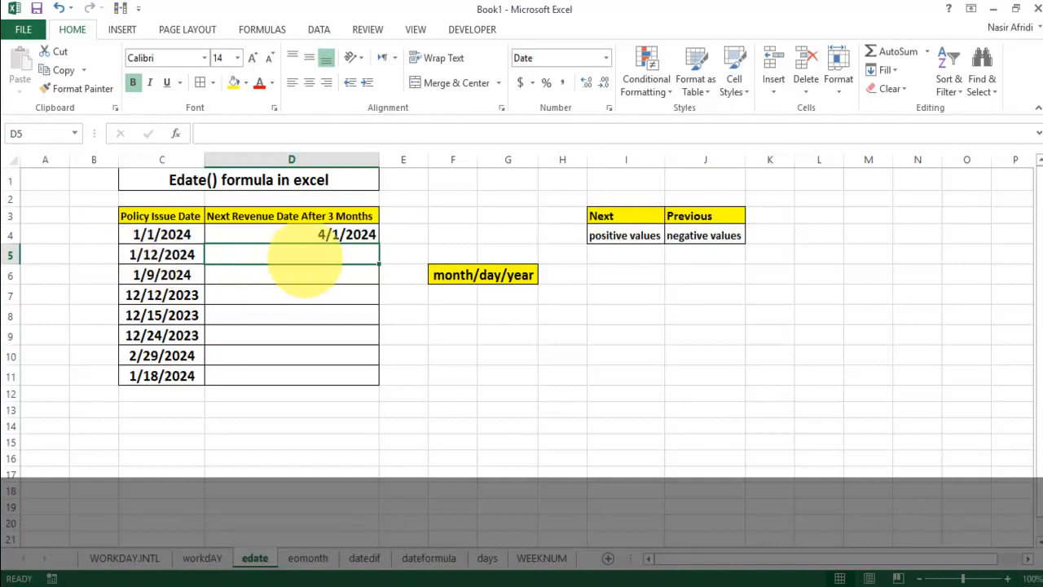
# - In D5, enter the formula =EDATE(C5,-4) to get the date four months before the policy issue date
pyautogui.click(173, 253)
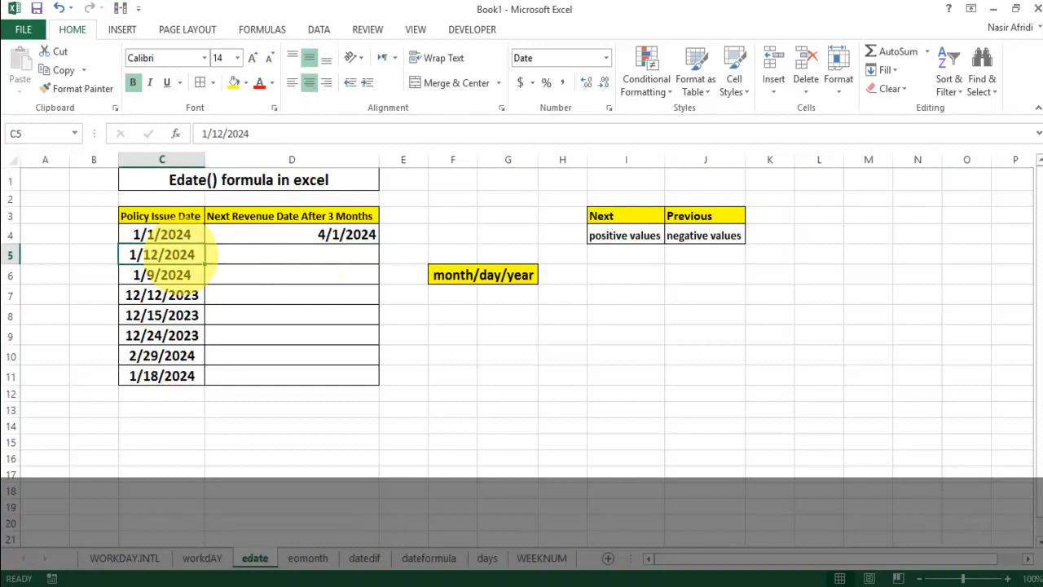
pyautogui.click(302, 259)
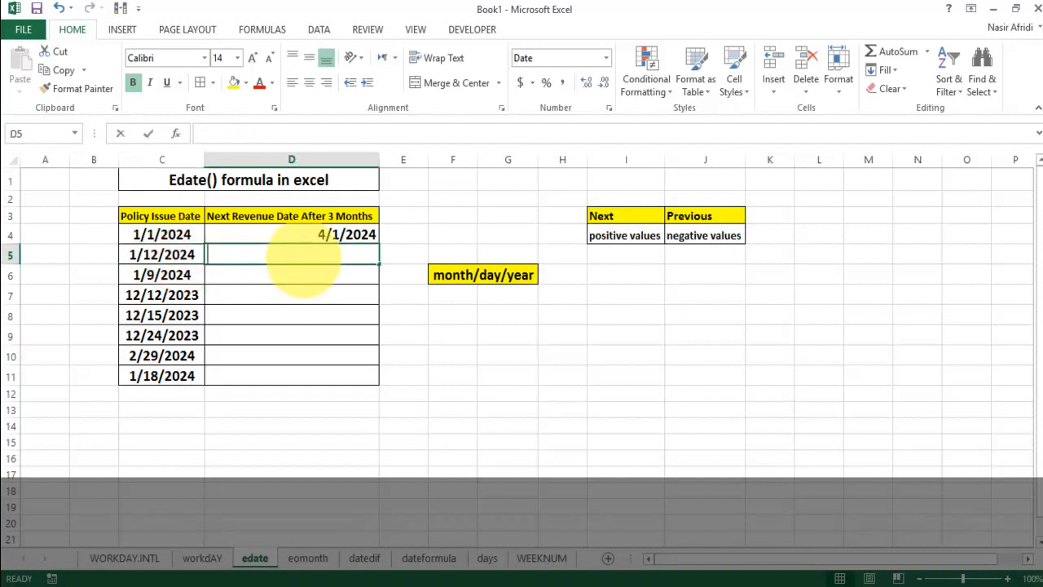
pyautogui.write('=edate')
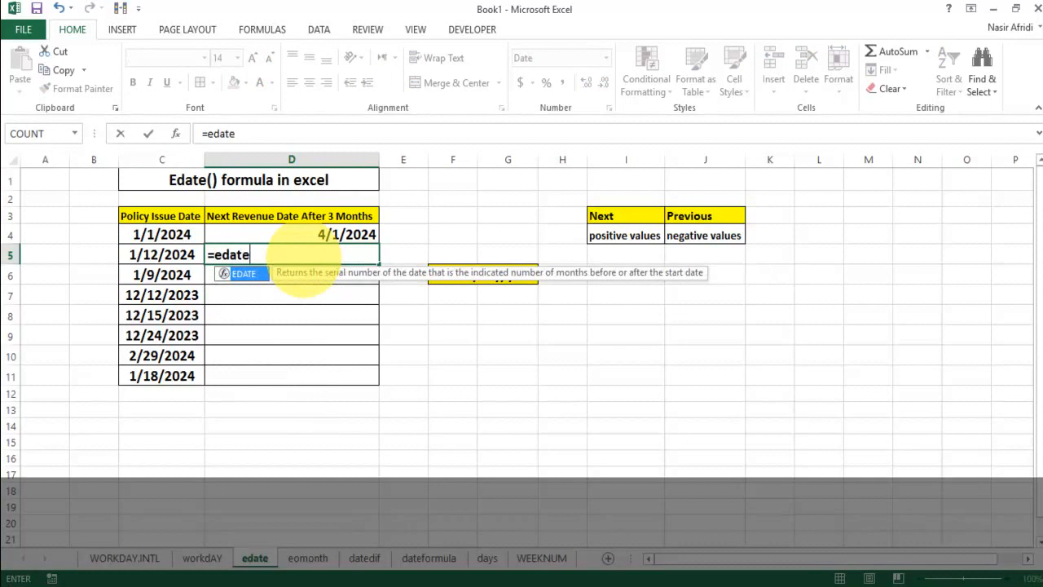
pyautogui.press('Tab')
pyautogui.click(194, 255)
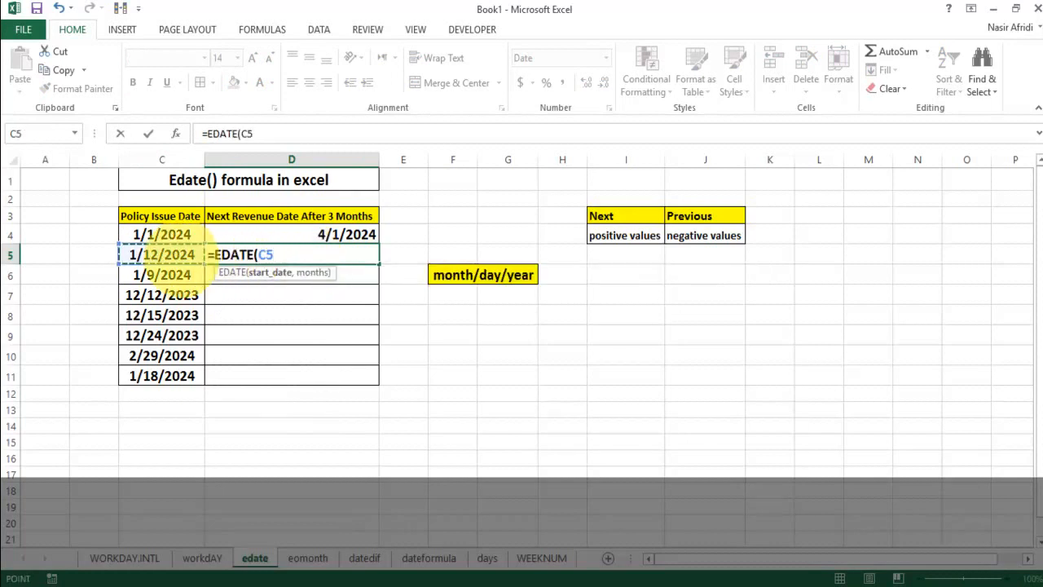
pyautogui.write(',')
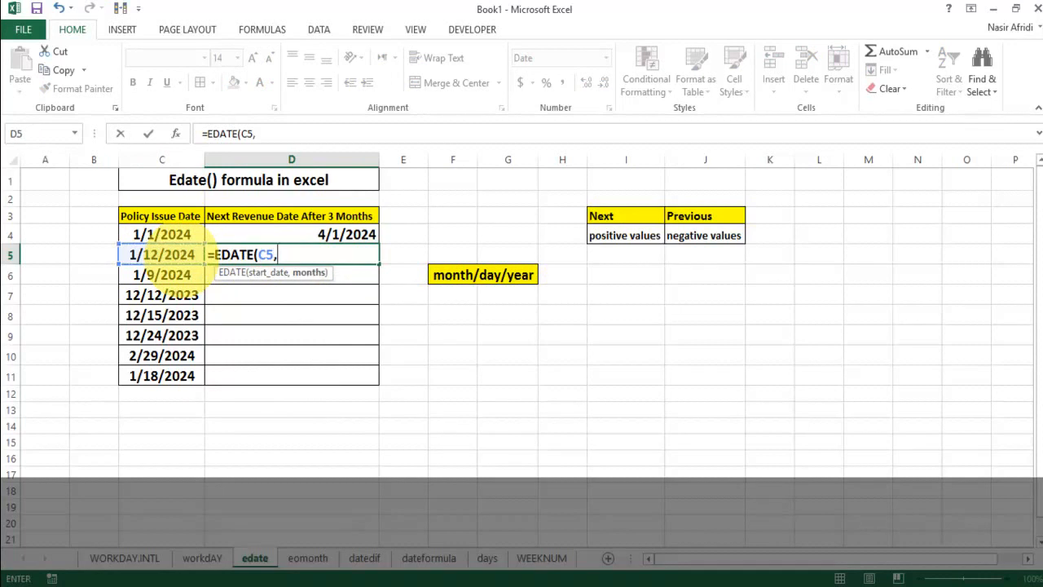
pyautogui.write('-4)')
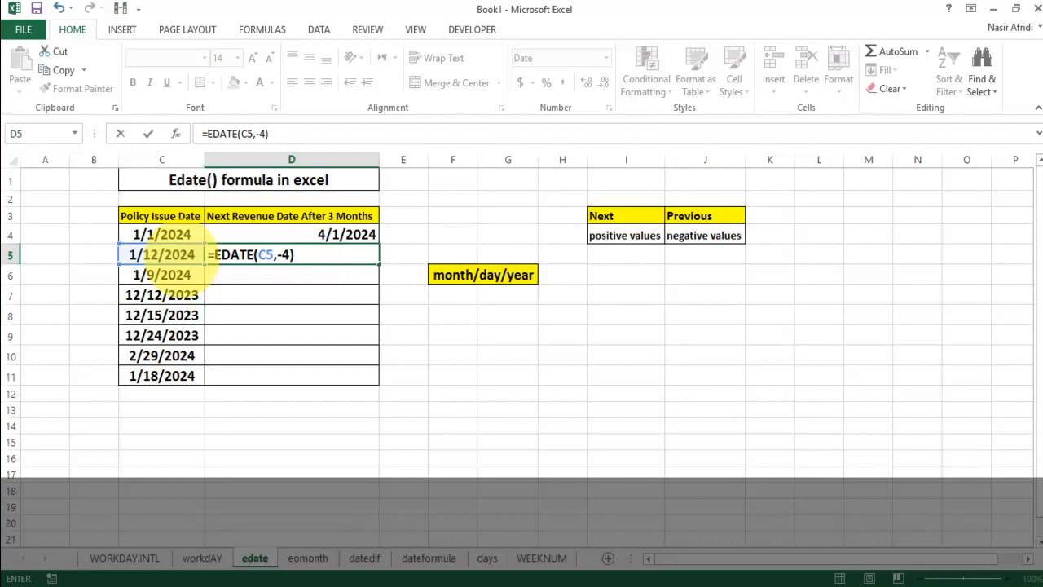
pyautogui.press('Return')
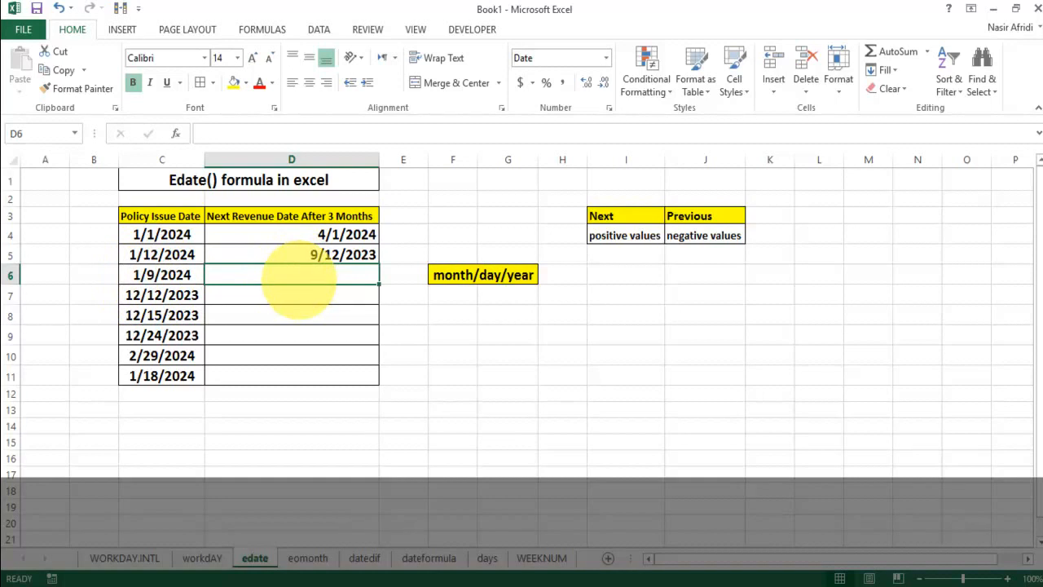
# - In D6, enter the formula =EDATE(C6,5) to get the date five months after the policy issue date
pyautogui.write('=')
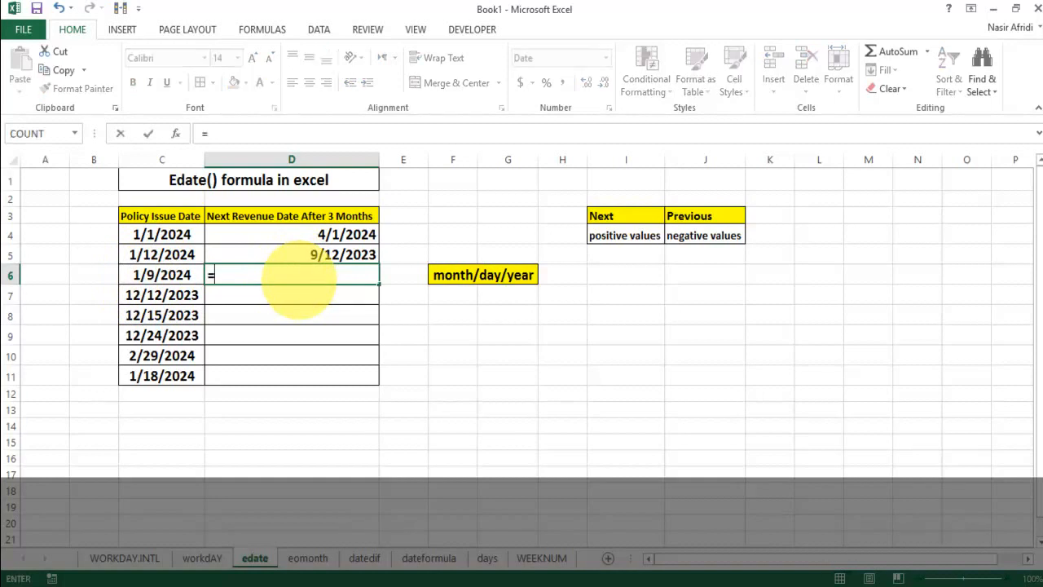
pyautogui.write('ed')
pyautogui.press('Tab')
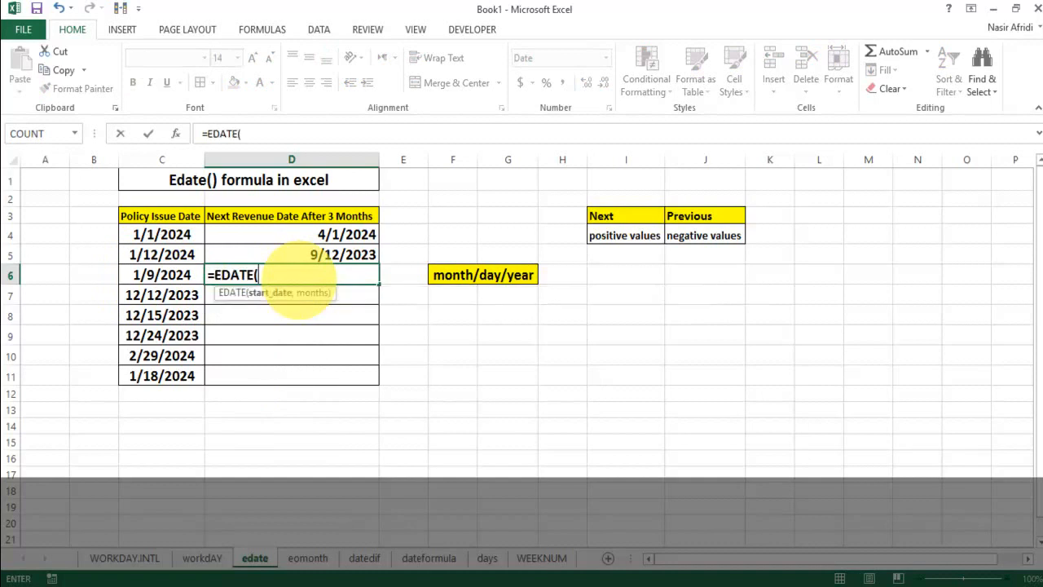
pyautogui.click(161, 275)
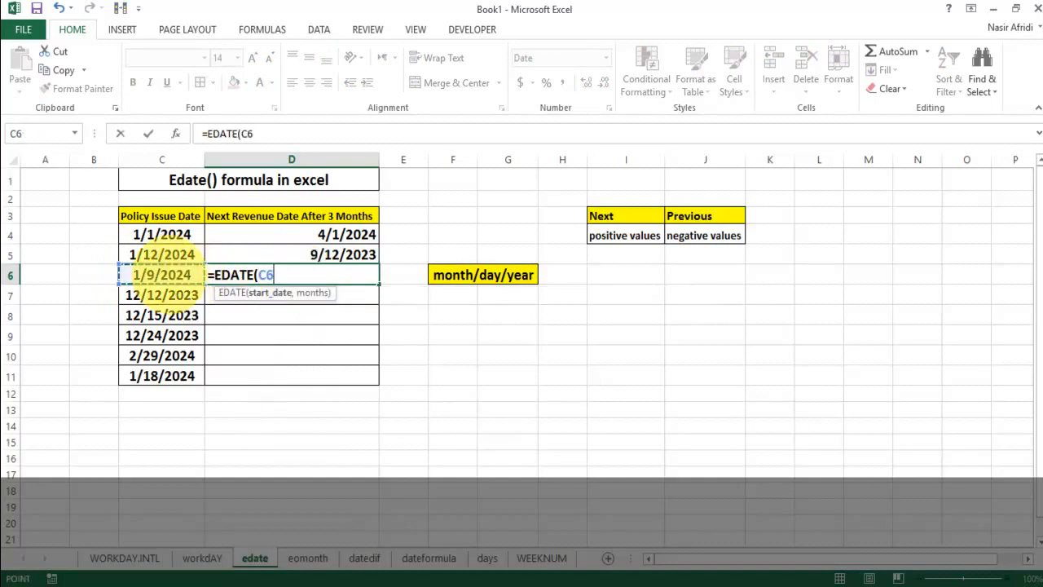
pyautogui.write(',5')
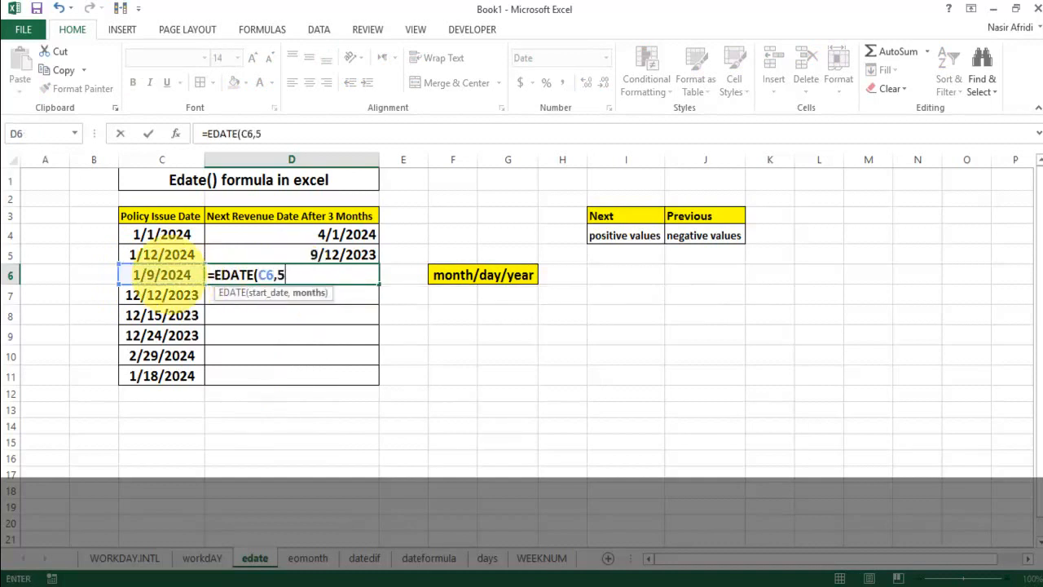
pyautogui.press('Return')
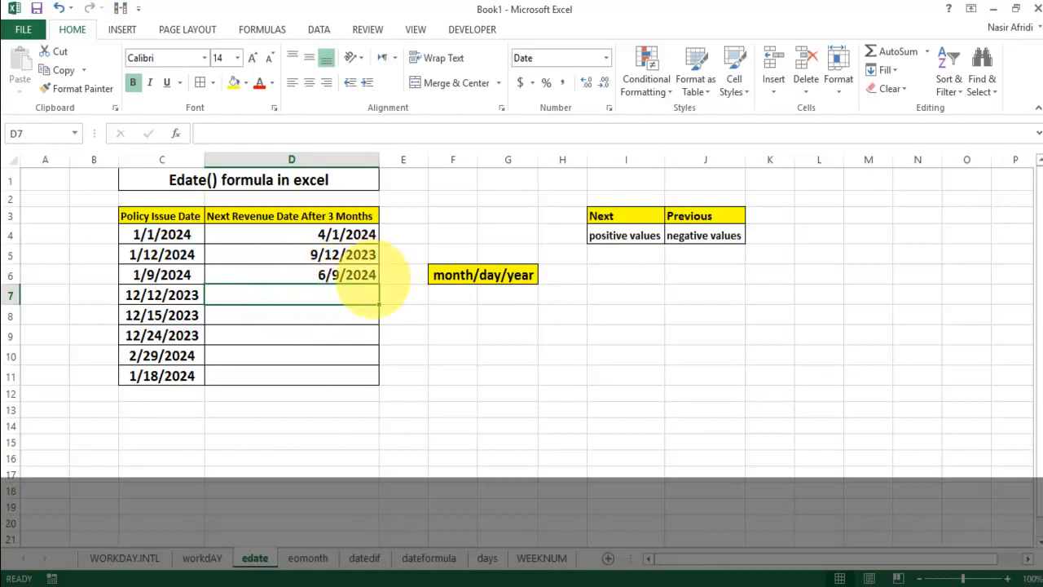
# - In D7, enter the formula =EDATE(C7,2) to get the date two months after the policy issue date
pyautogui.click(327, 277)
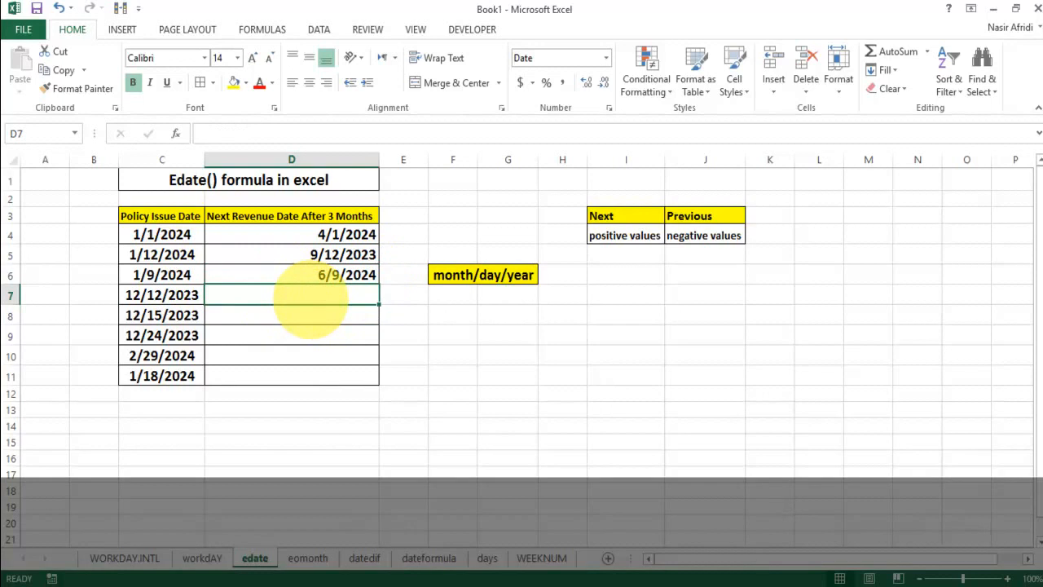
pyautogui.write('=ed')
pyautogui.press('Tab')
pyautogui.click(167, 295)
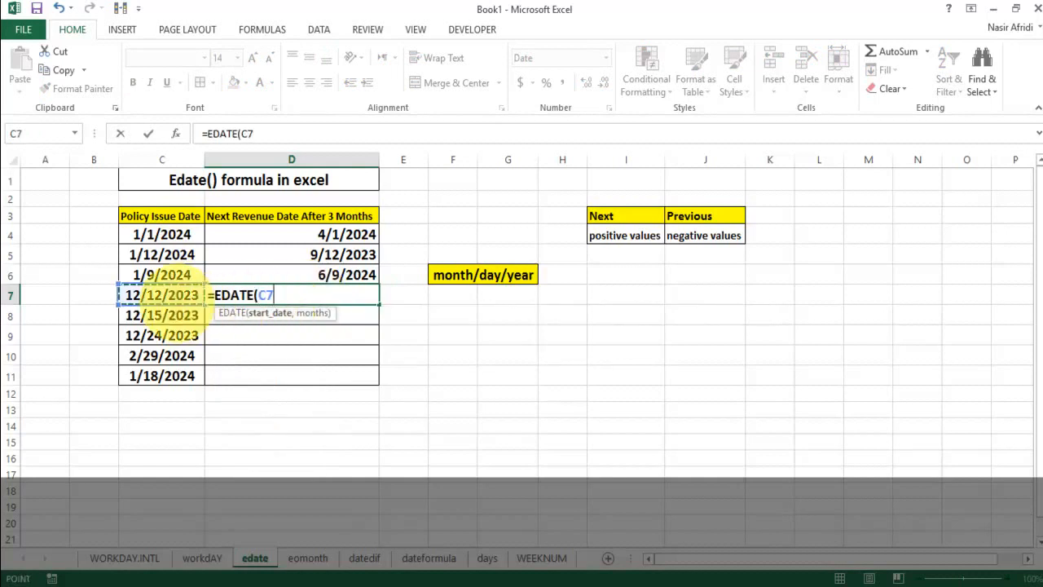
pyautogui.write(',')
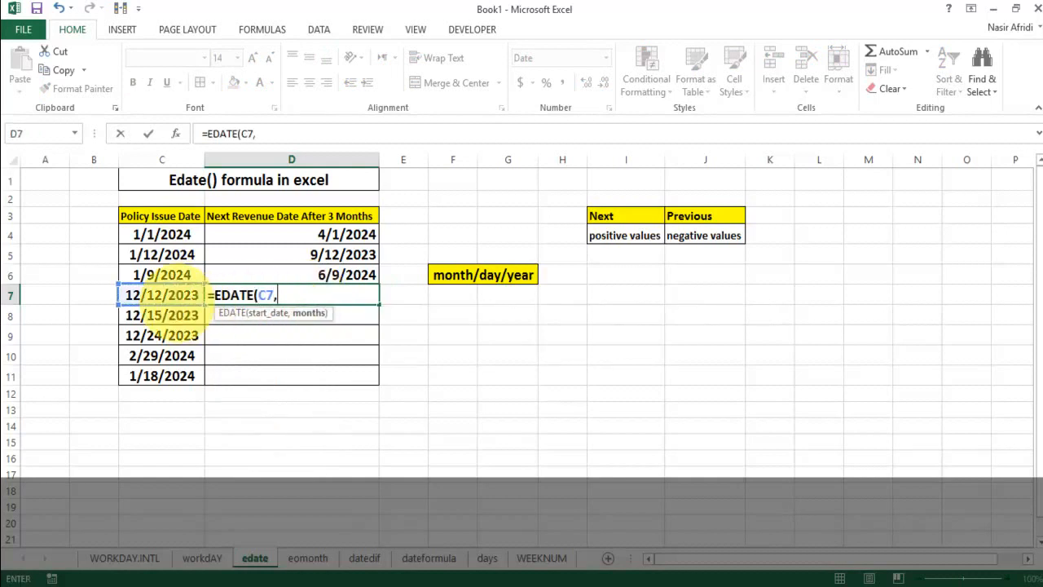
pyautogui.write('2)')
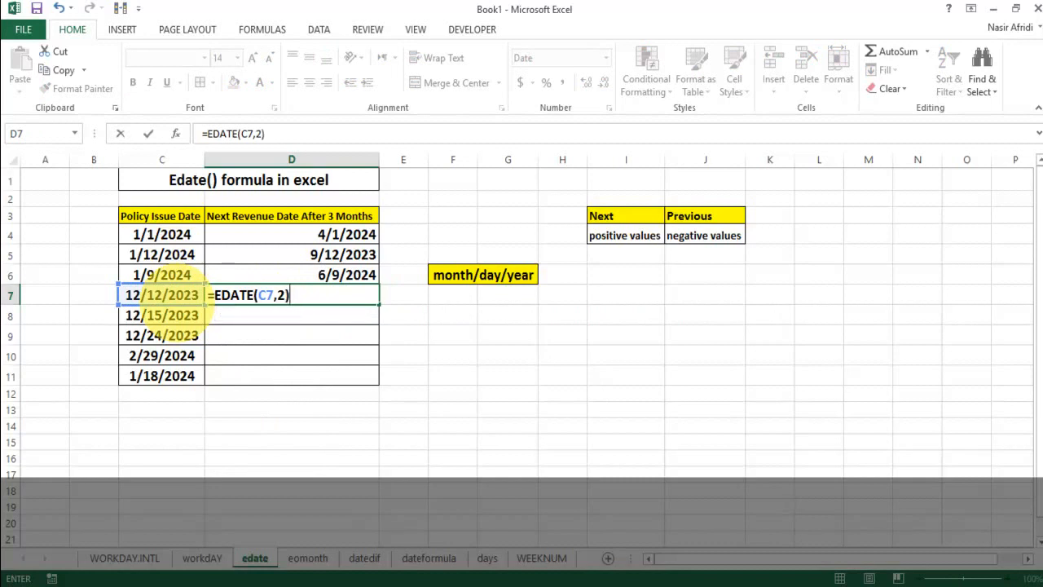
pyautogui.press('Return')
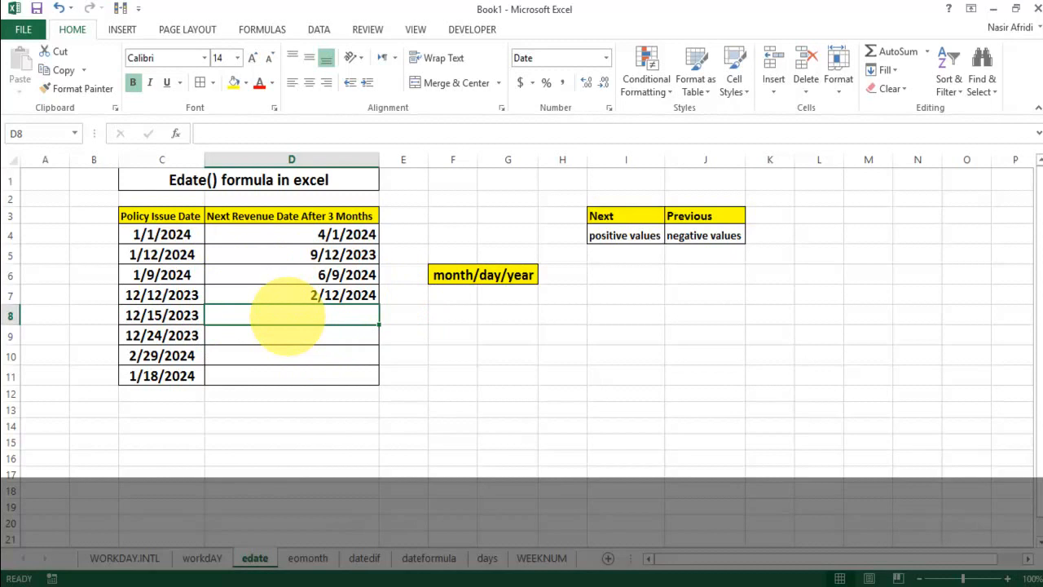
# - In D8, enter the formula =EDATE(C8,3) to get the date three months after the policy issue date
pyautogui.write('=ed')
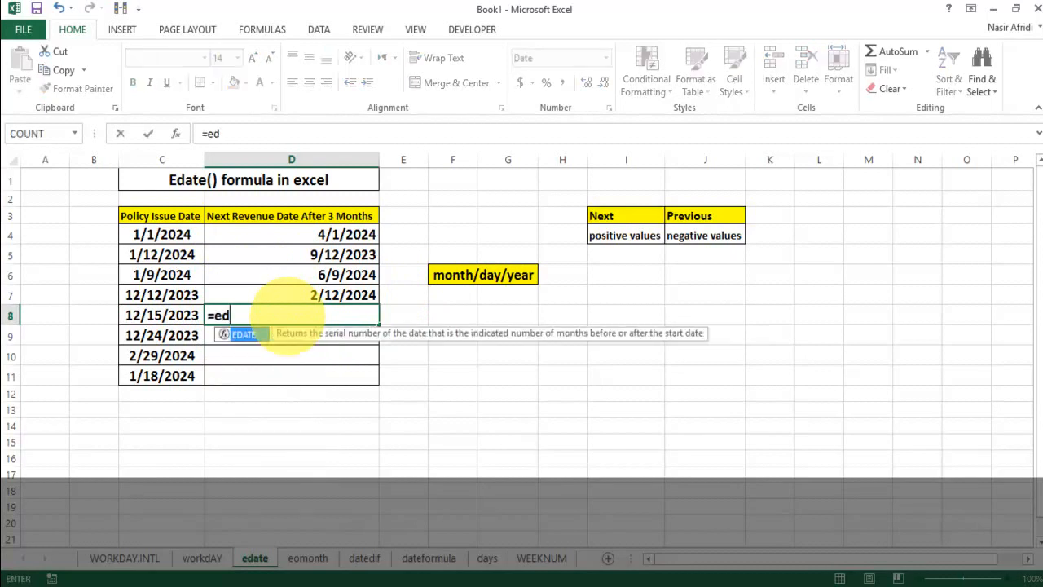
pyautogui.press('Tab')
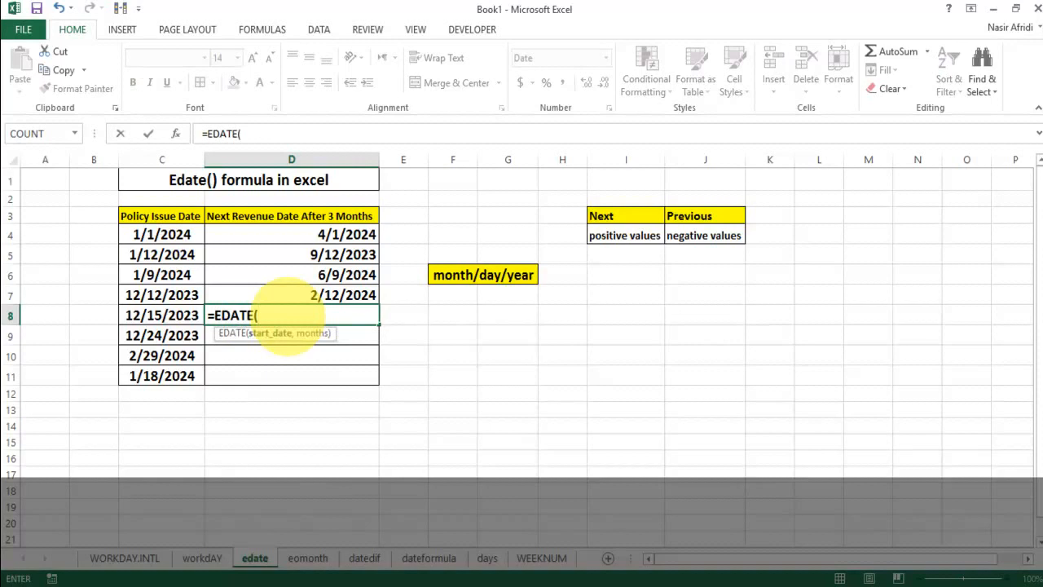
pyautogui.click(161, 314)
pyautogui.write(',3')
pyautogui.press('Return')
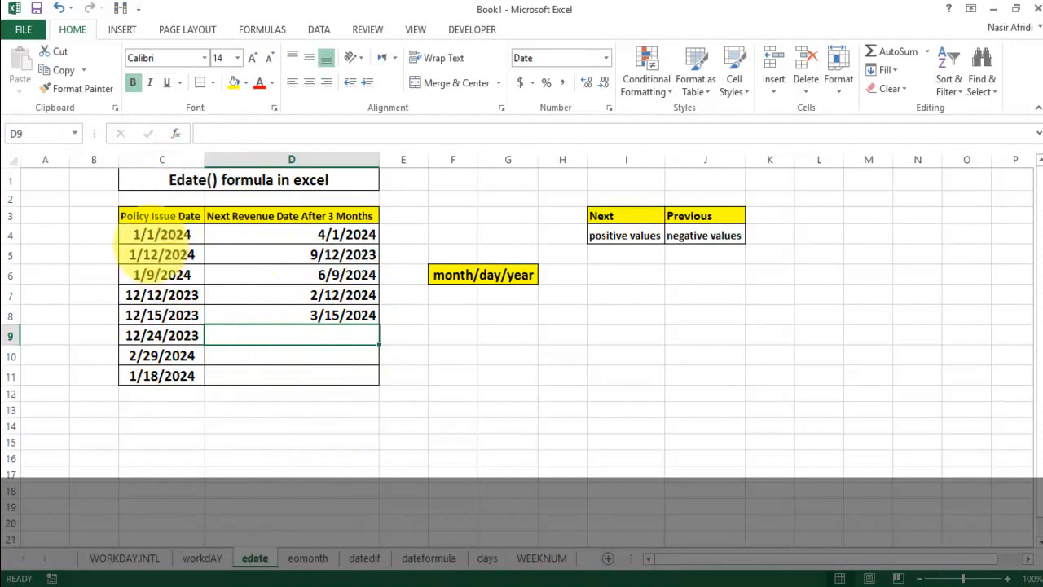
# - In D10, enter the formula =EDATE(C10,2) to get the date two months after the policy issue date
pyautogui.click(151, 235)
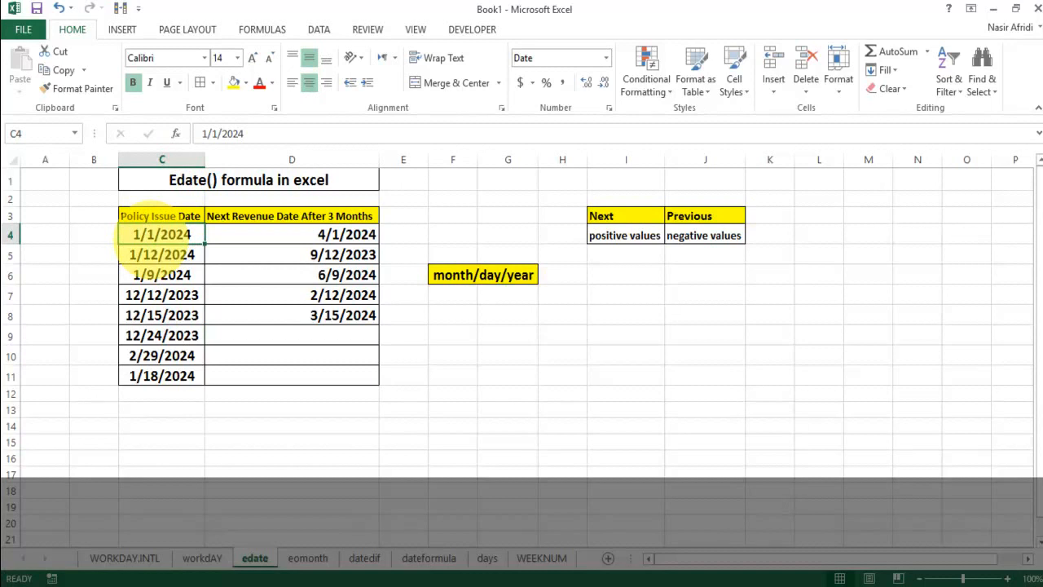
pyautogui.click(304, 356)
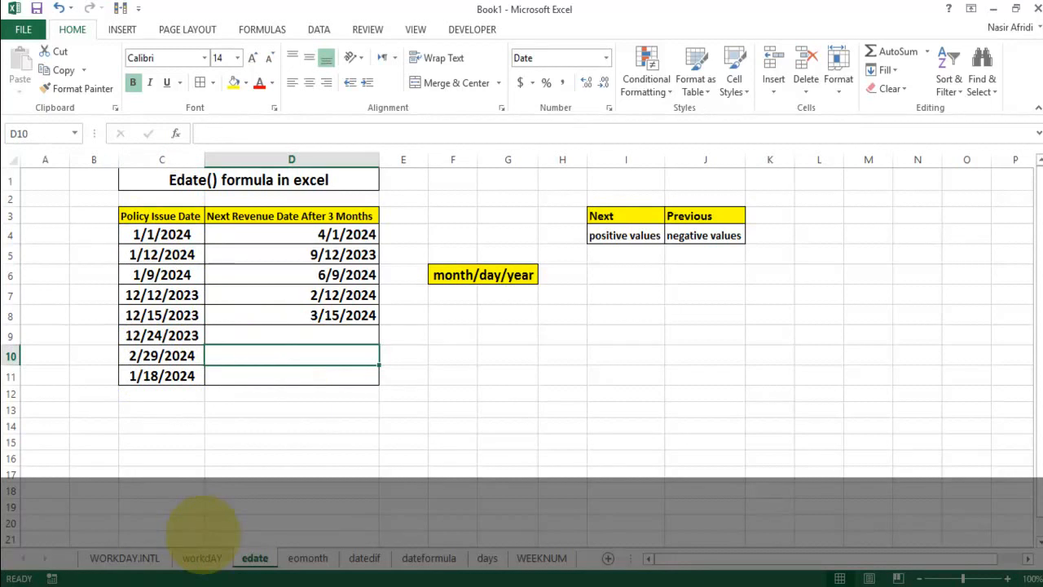
pyautogui.write('=ed')
pyautogui.press('Tab')
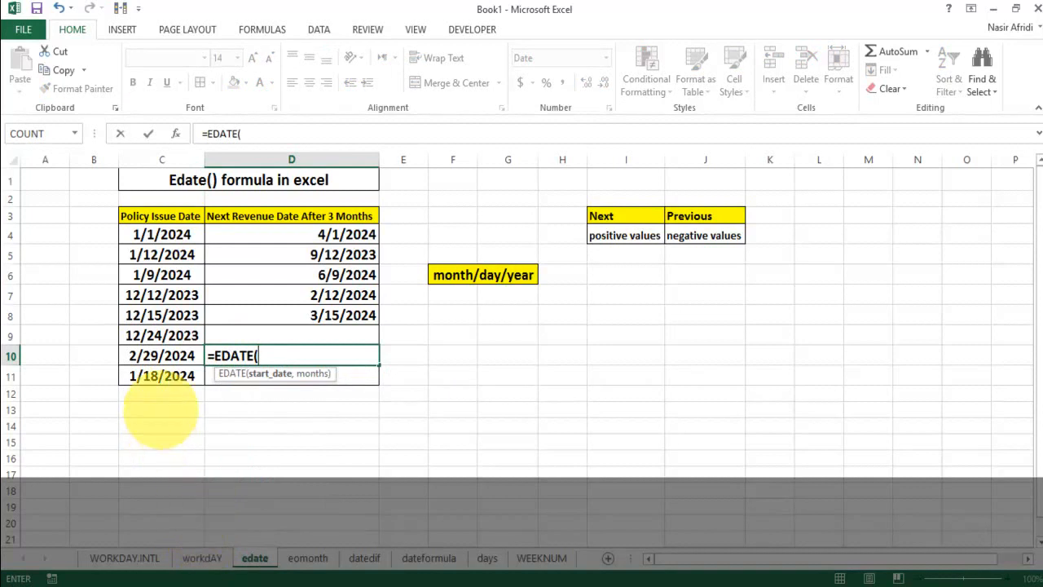
pyautogui.click(167, 356)
pyautogui.write(',')
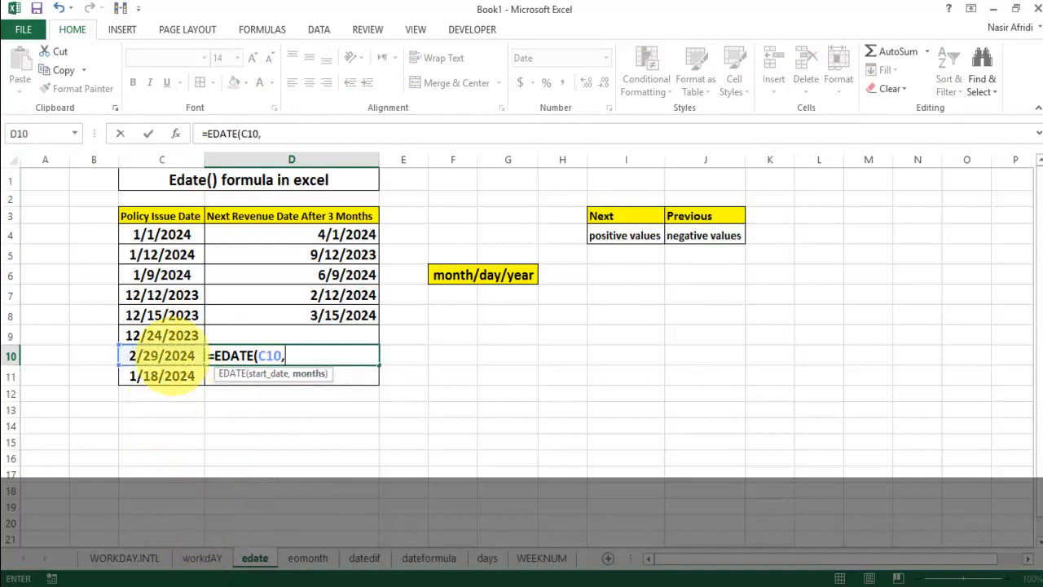
pyautogui.write('2')
pyautogui.press('Return')
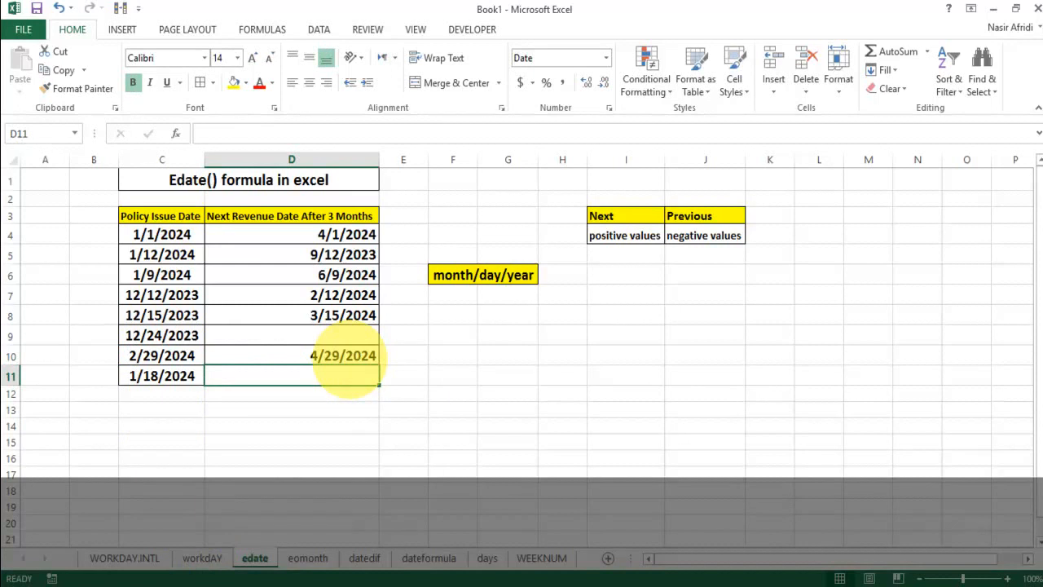
# - Change the months argument of the EDATE formula in D10 to -2 so it counts two months back
pyautogui.doubleClick(347, 356)
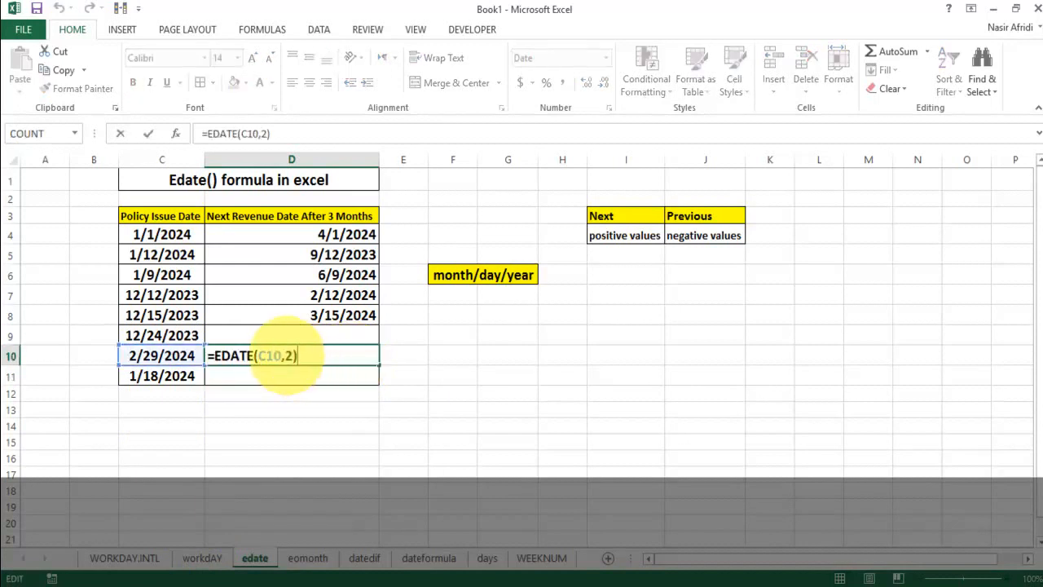
pyautogui.click(286, 356)
pyautogui.write('-')
pyautogui.press('Return')
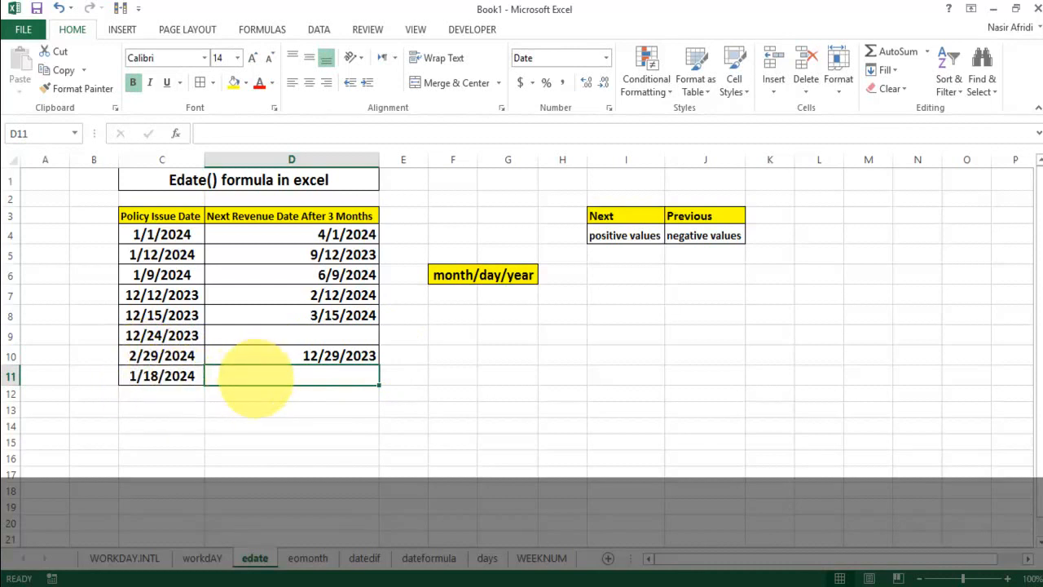
# - In D11, enter the formula =EDATE(C11,1) to get the date one month after the policy issue date
pyautogui.write('=ed')
pyautogui.press('Tab')
pyautogui.click(157, 377)
pyautogui.write(',')
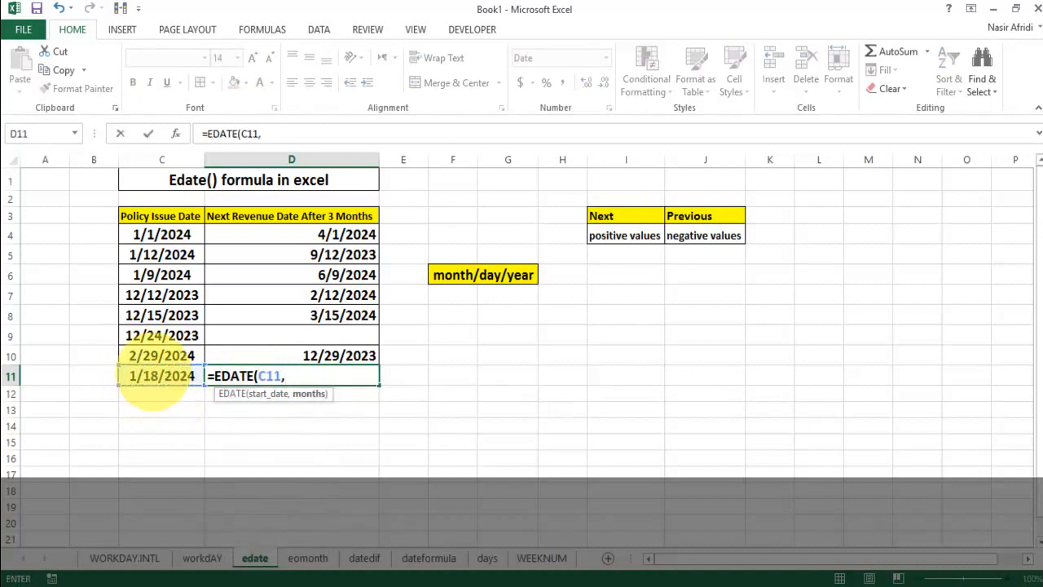
pyautogui.write('1')
pyautogui.press('Return')
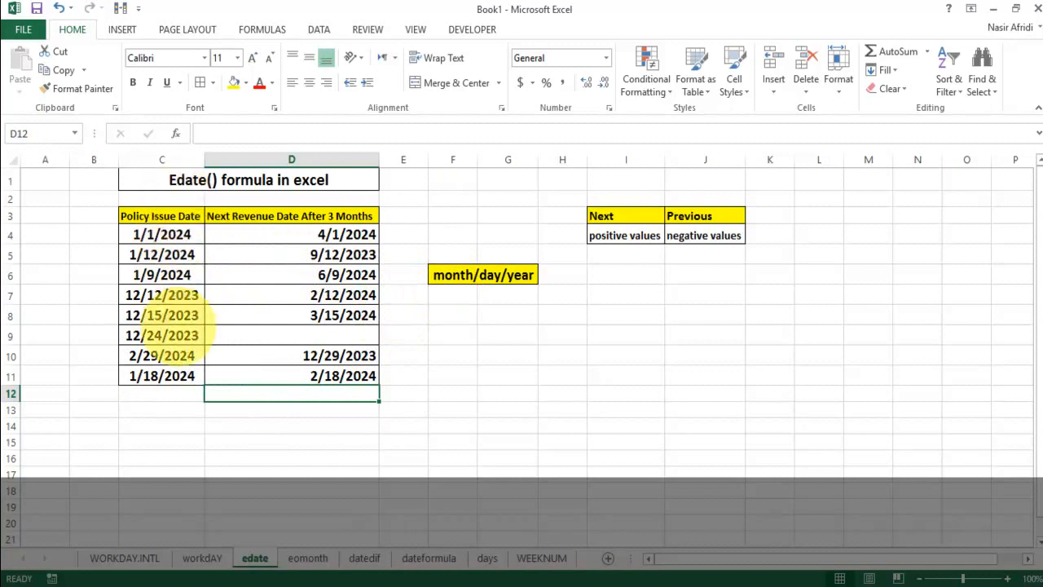
# - Widen column C, which holds the policy issue dates
pyautogui.moveTo(204, 159); pyautogui.dragTo(245, 158)
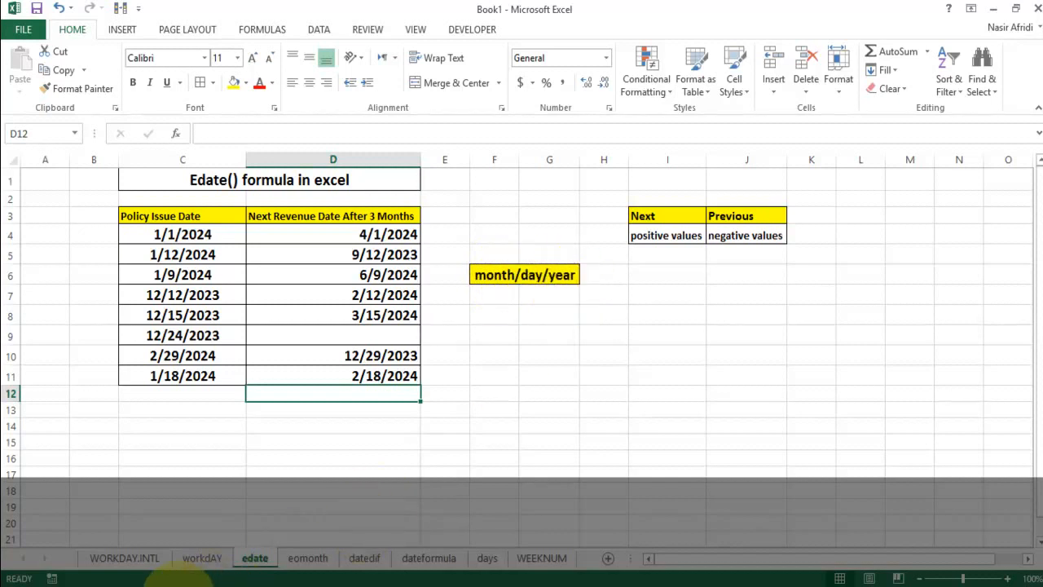
pyautogui.moveTo(183, 574)
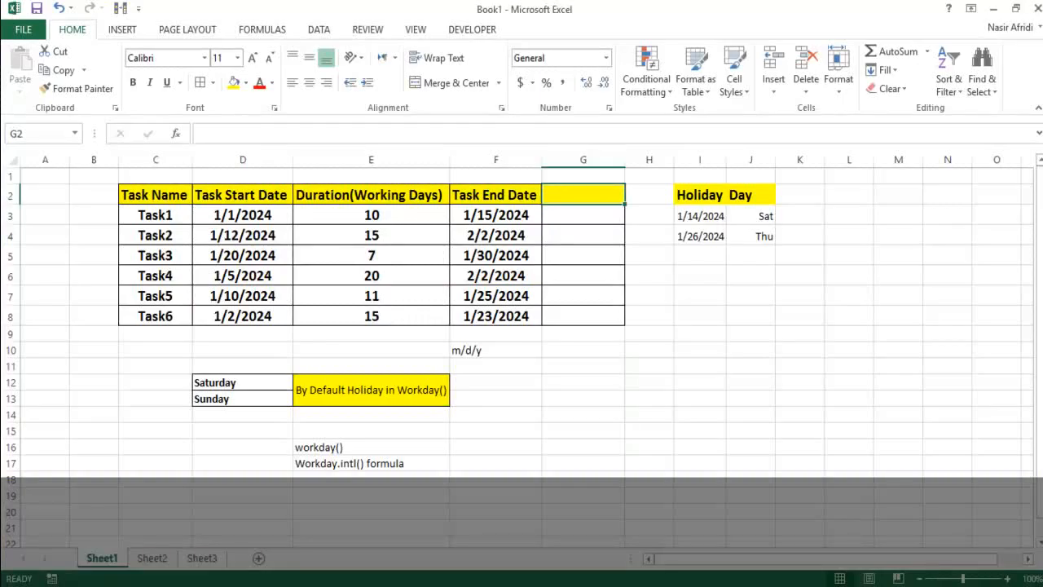
# - In G2, enter the column header workday.intl() beside Task End Date
pyautogui.write('w')
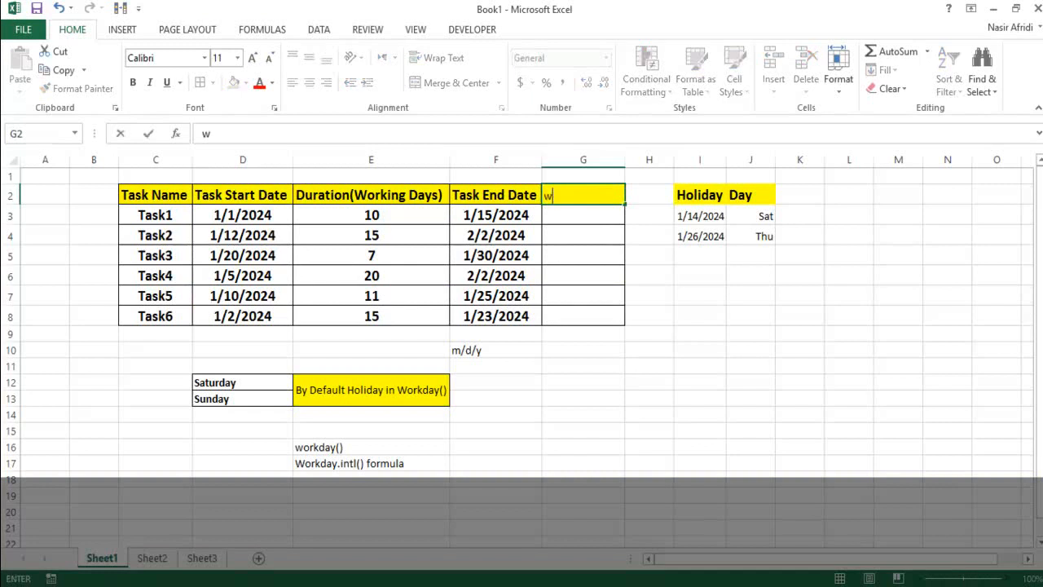
pyautogui.write('orkday.intl()')
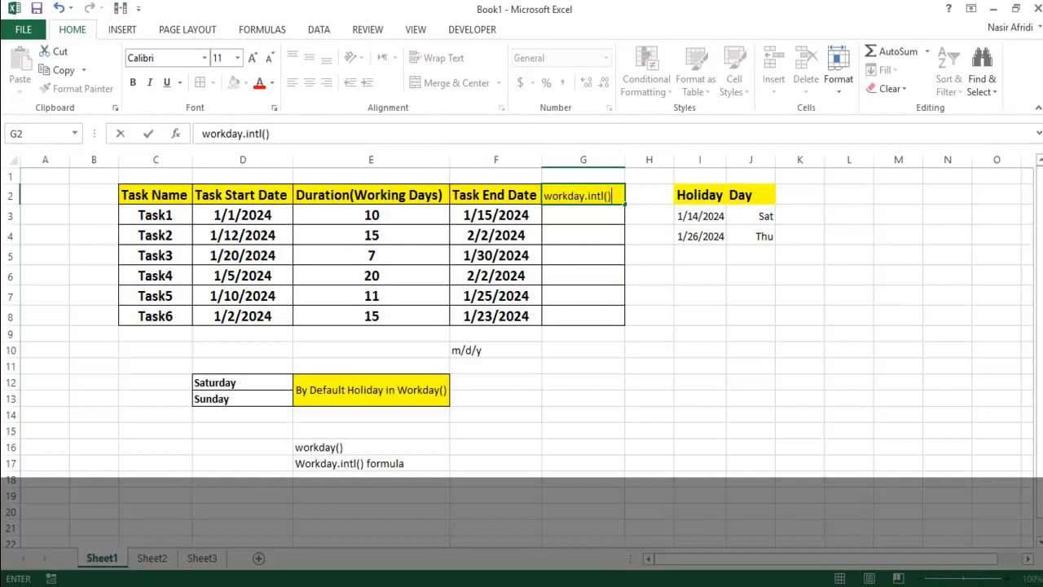
pyautogui.press('Return')
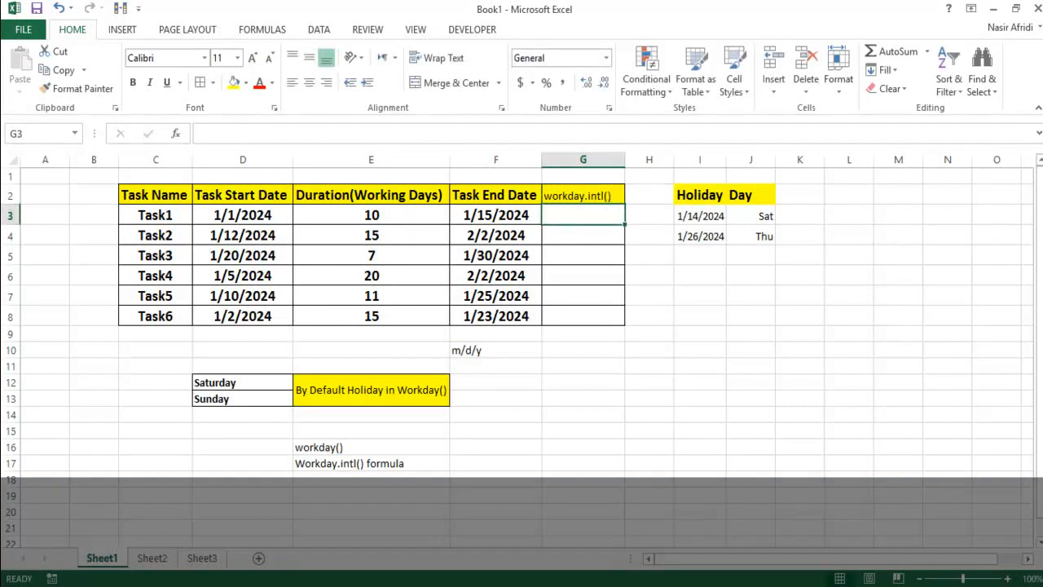
# - Review the task start dates, working-day durations, default weekend days and the holiday date list
pyautogui.moveTo(242, 195); pyautogui.dragTo(242, 316)
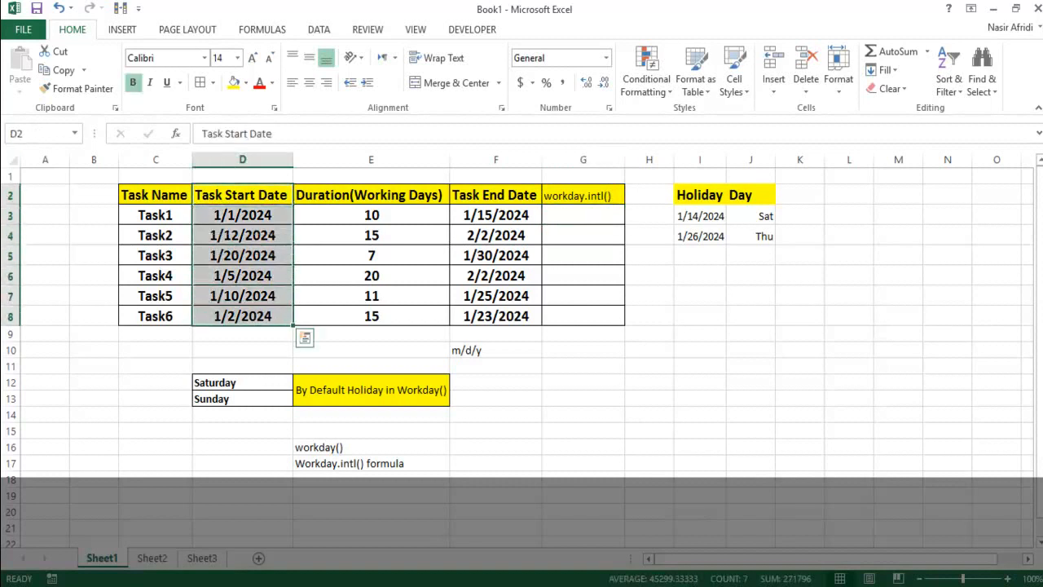
pyautogui.moveTo(371, 194); pyautogui.dragTo(371, 316)
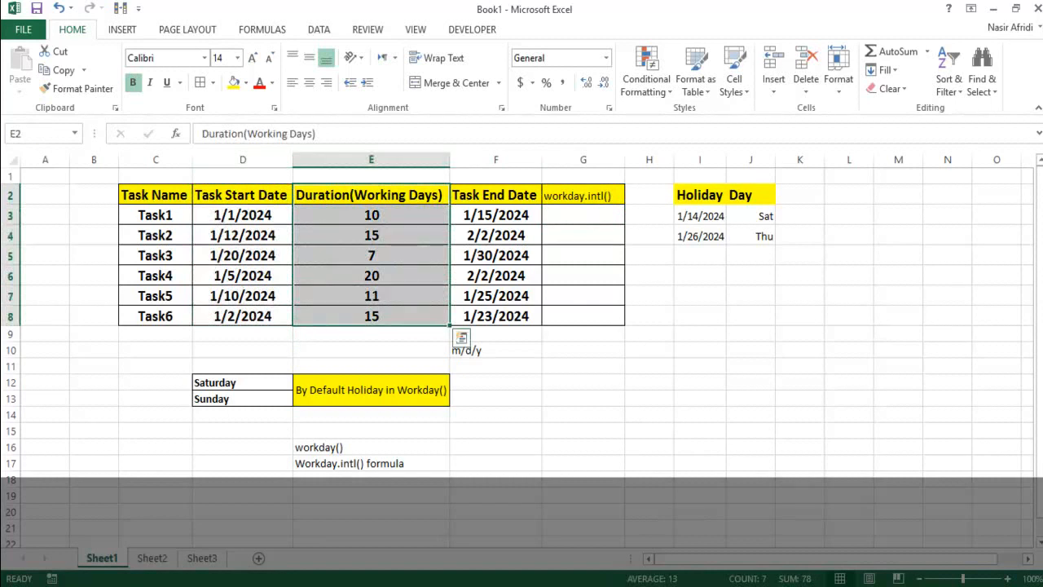
pyautogui.click(242, 382)
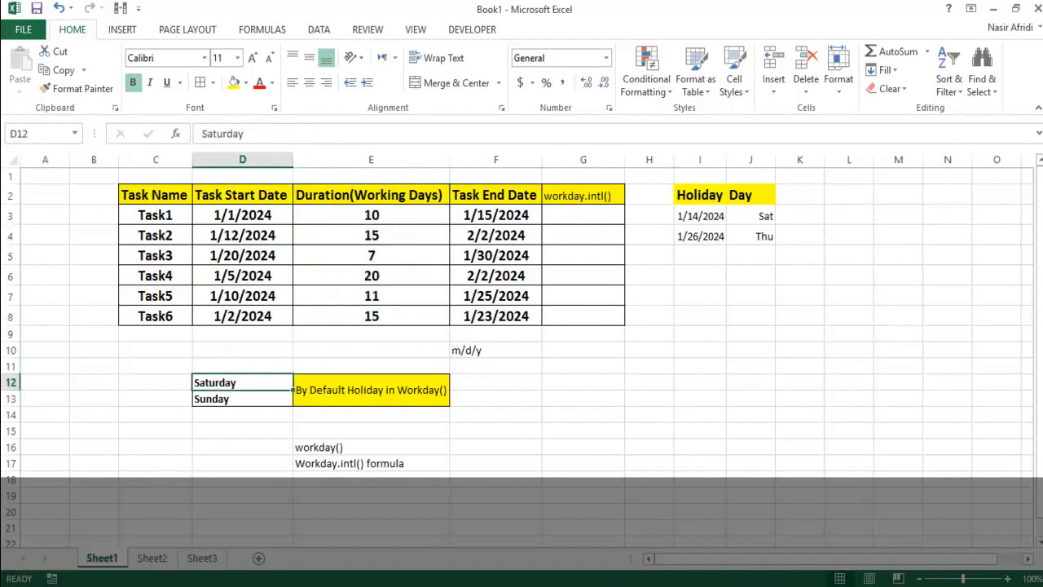
pyautogui.moveTo(242, 382); pyautogui.dragTo(242, 398)
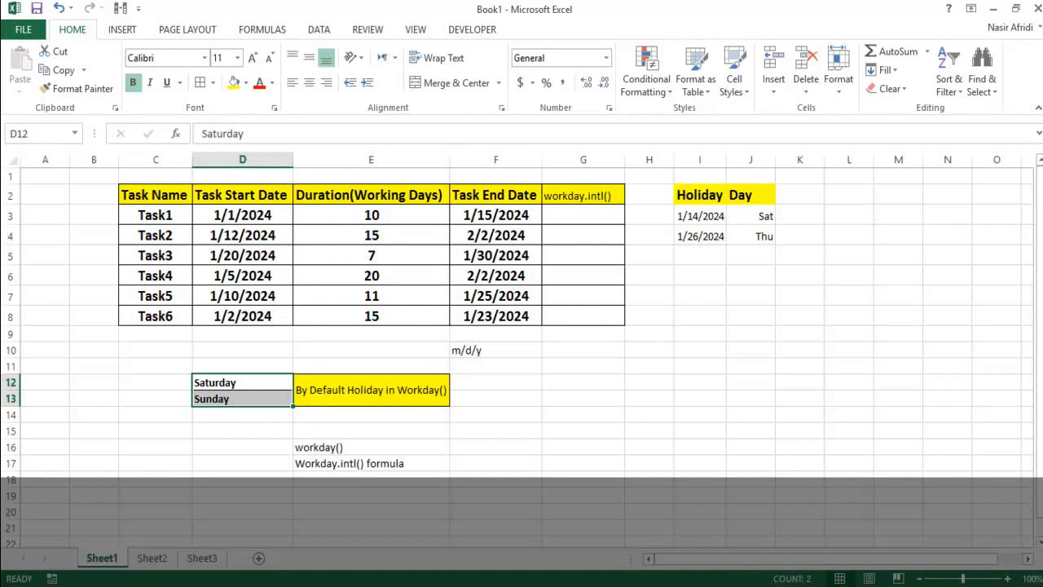
pyautogui.moveTo(699, 216); pyautogui.dragTo(699, 333)
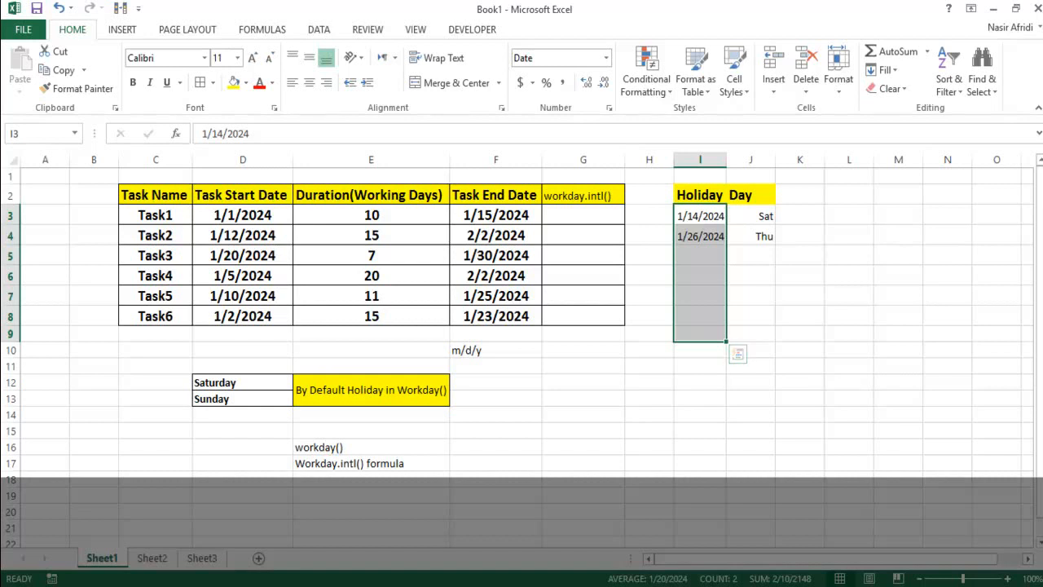
# - In G3, begin a WORKDAY.INTL formula with D3 as the start date and E3 as the number of days
pyautogui.click(583, 214)
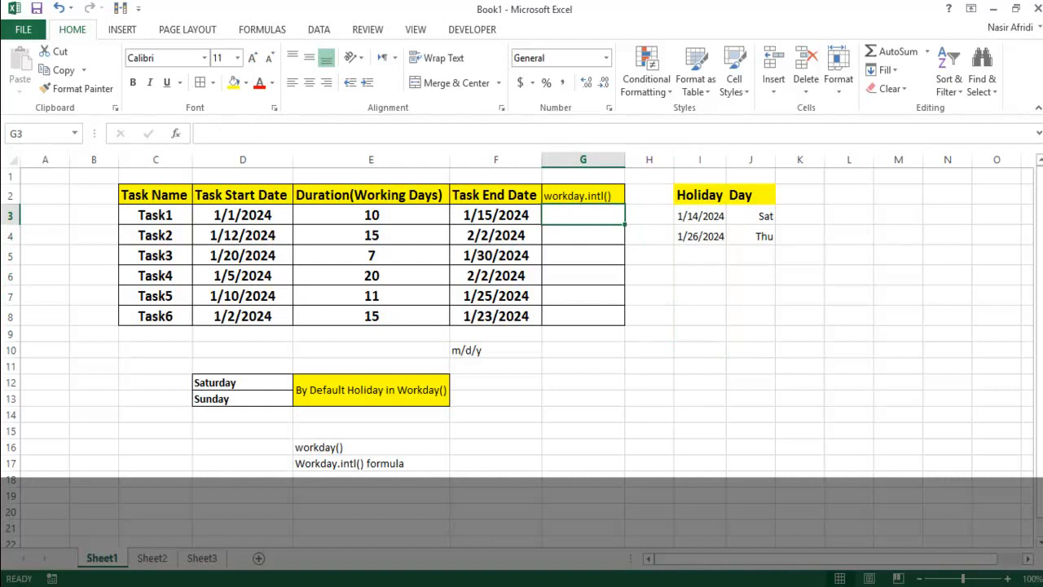
pyautogui.write('=wor')
pyautogui.press('Tab')
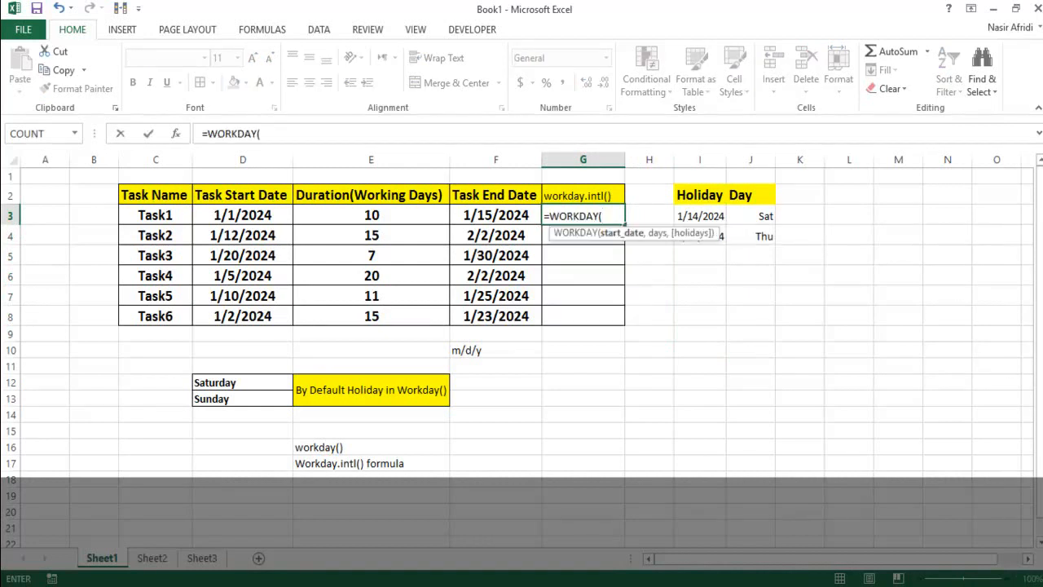
pyautogui.press('BackSpace')
pyautogui.press('Down')
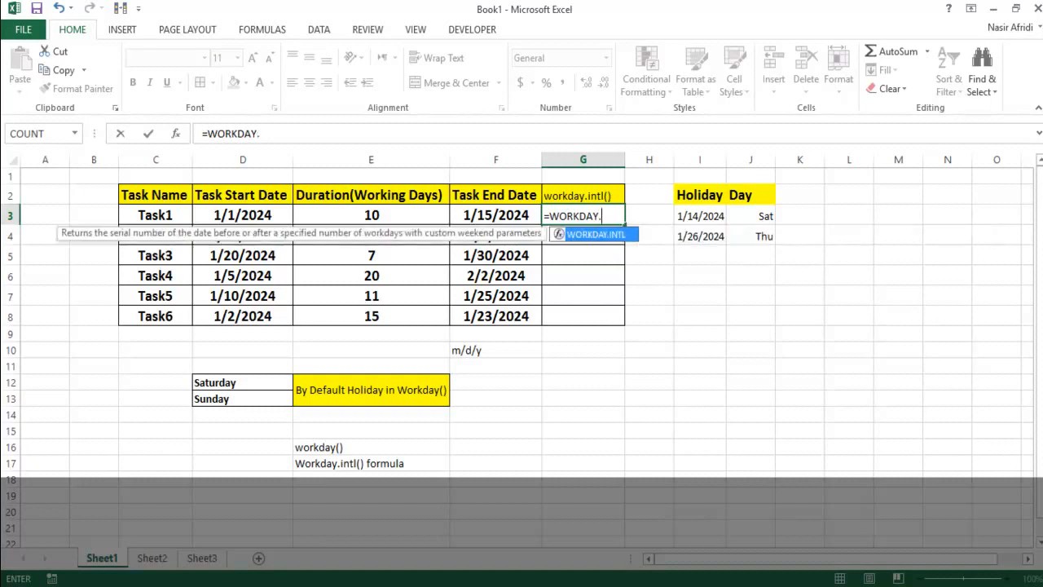
pyautogui.press('Tab')
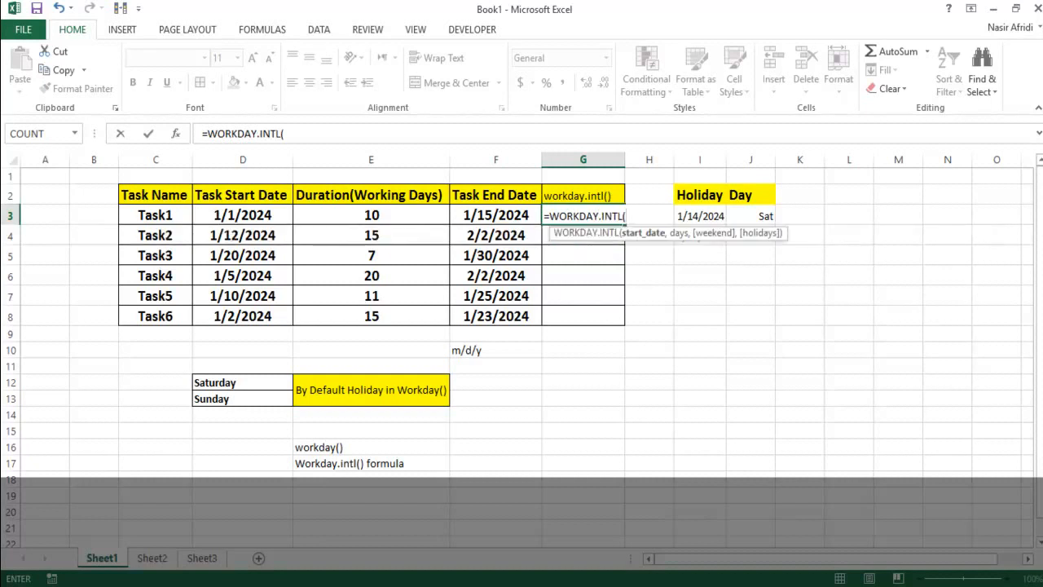
pyautogui.click(242, 216)
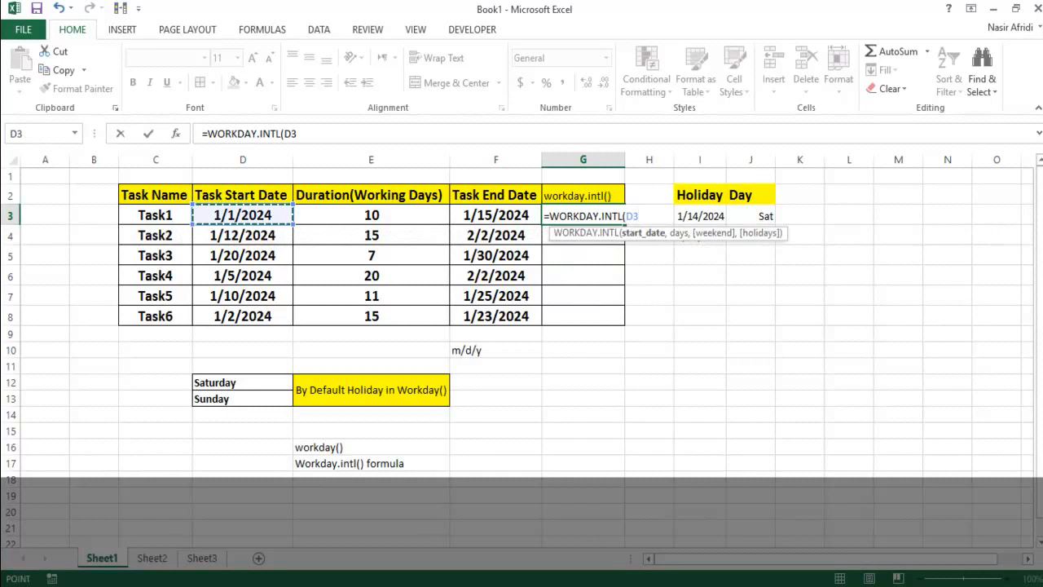
pyautogui.write(',')
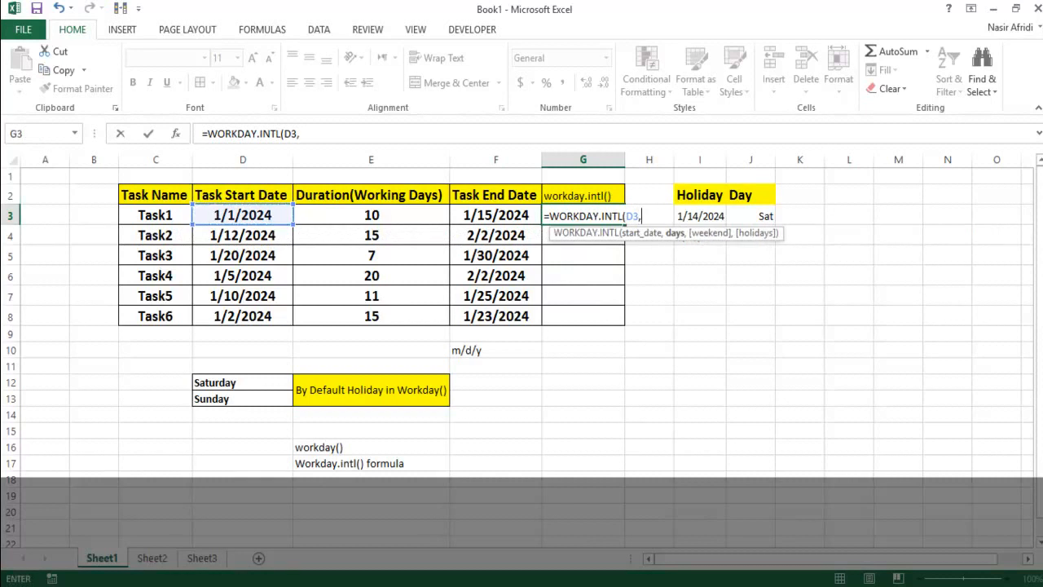
pyautogui.click(371, 215)
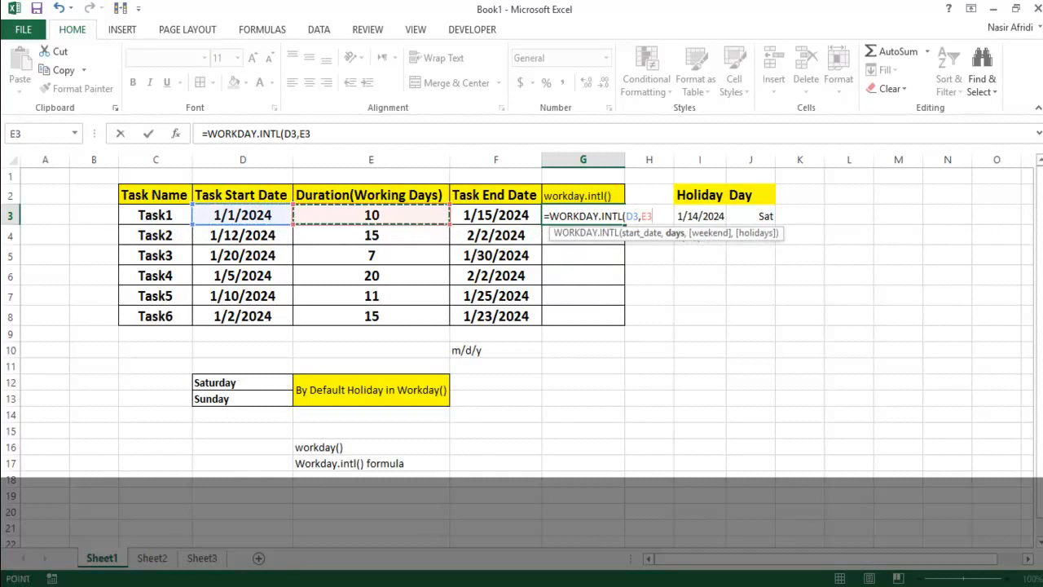
# - Complete the G3 formula with weekend option 7 - Friday, Saturday and I3:I4 as the holidays
pyautogui.write(',')
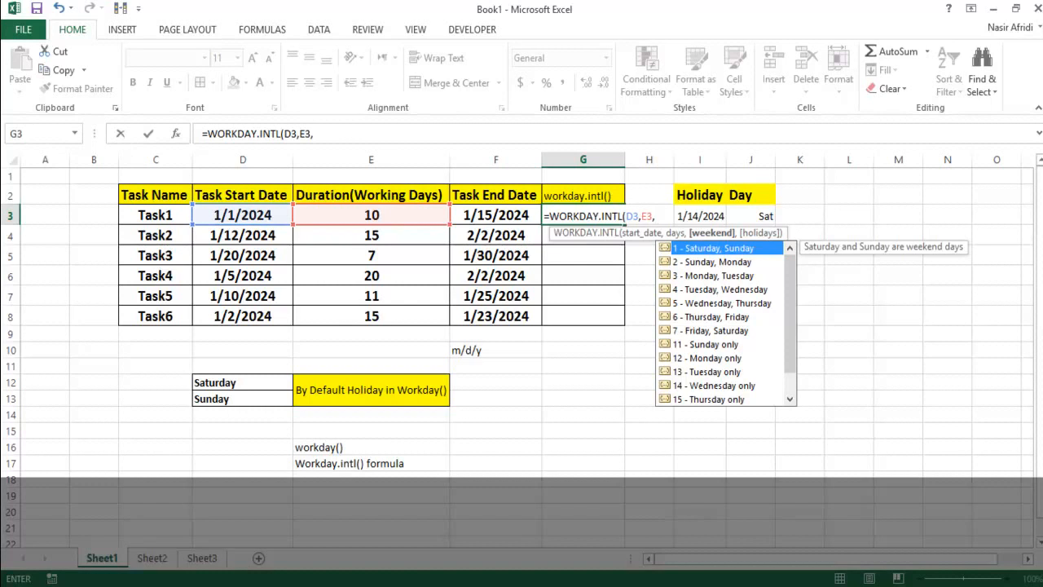
pyautogui.scroll(-1, 725, 323)
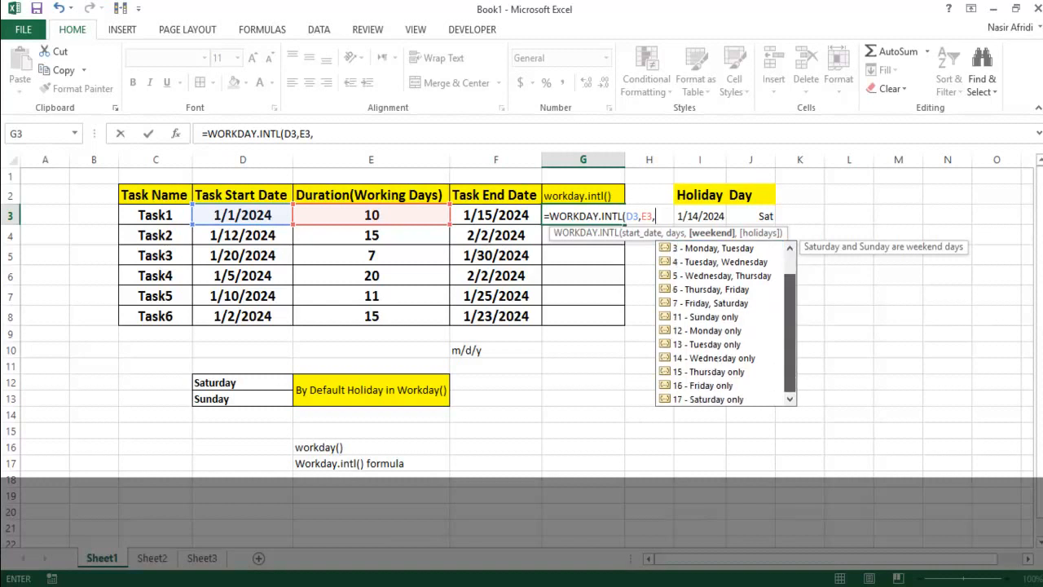
pyautogui.scroll(1, 725, 323)
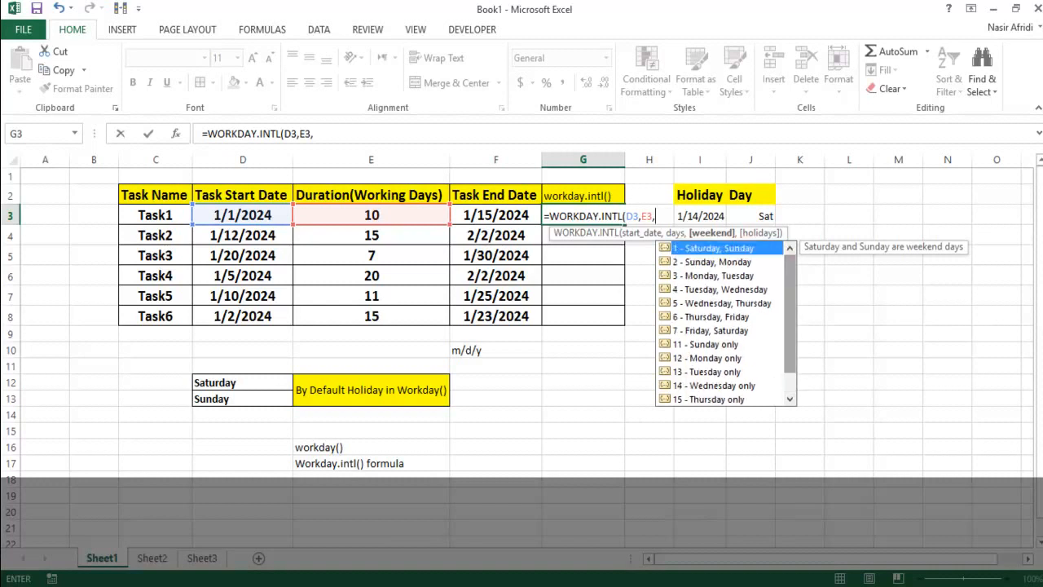
pyautogui.click(710, 330)
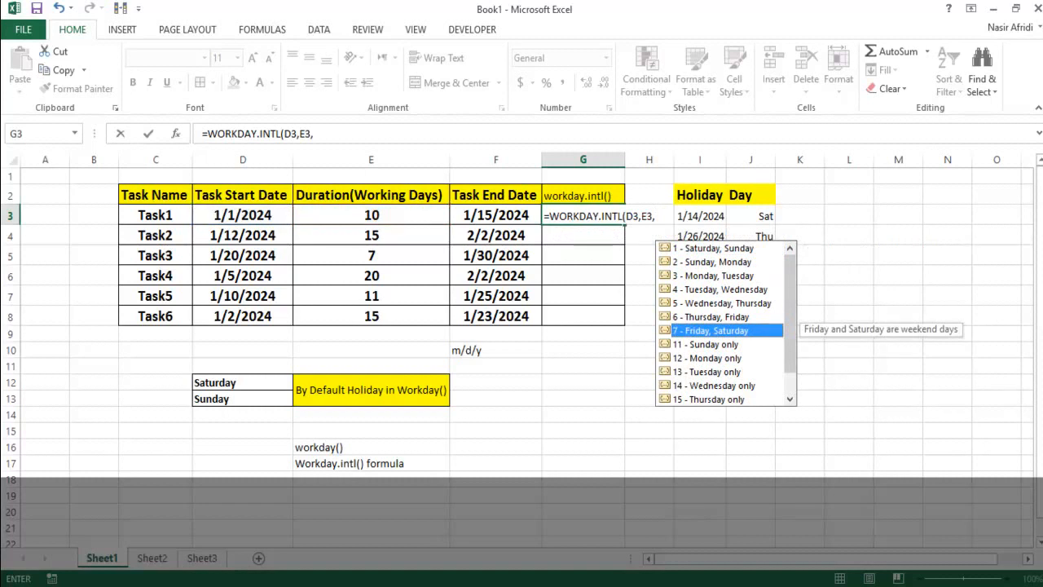
pyautogui.press('Tab')
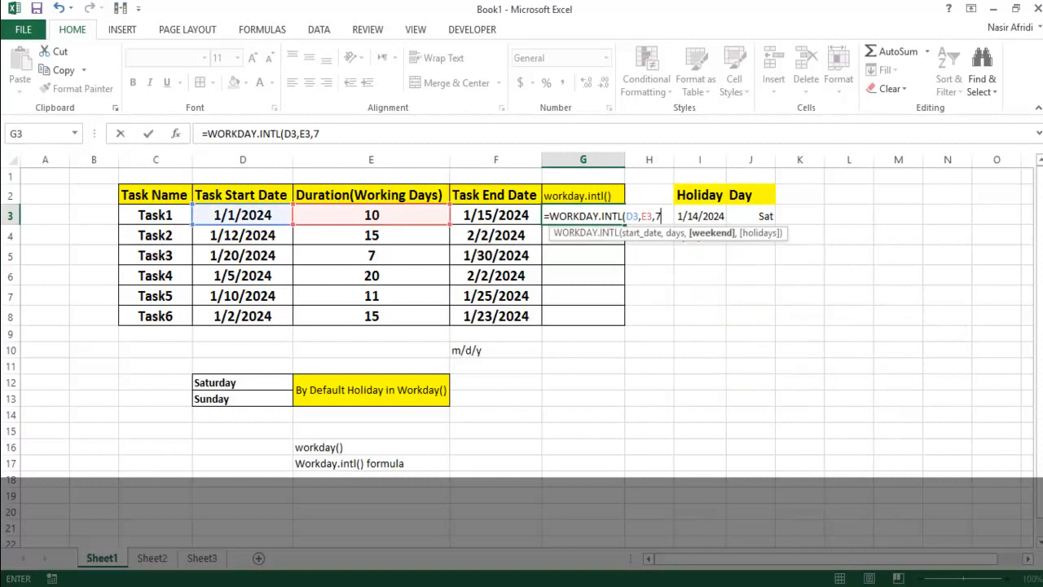
pyautogui.write(',')
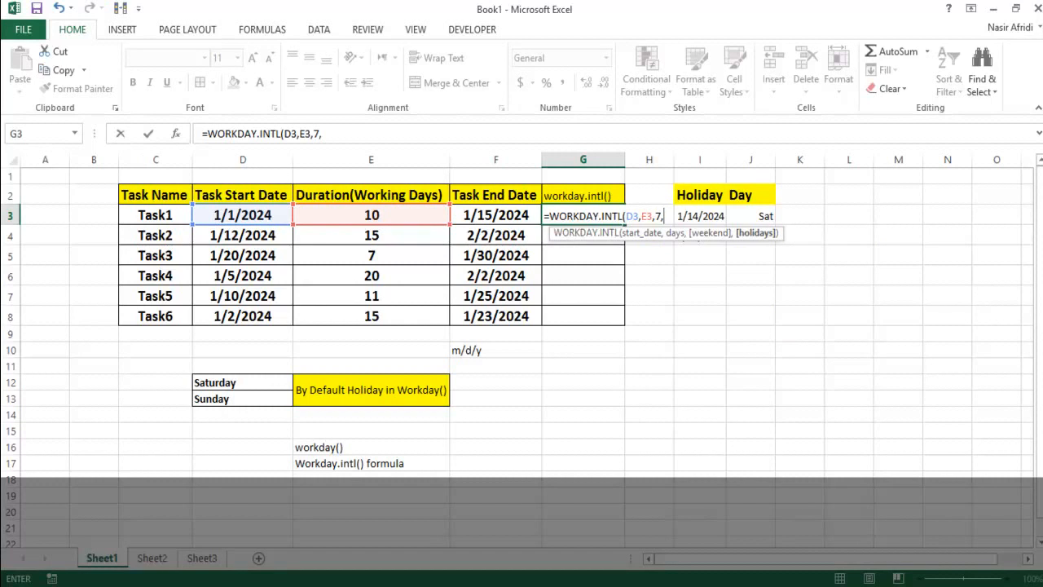
pyautogui.moveTo(699, 216); pyautogui.dragTo(709, 237)
pyautogui.press('Return')
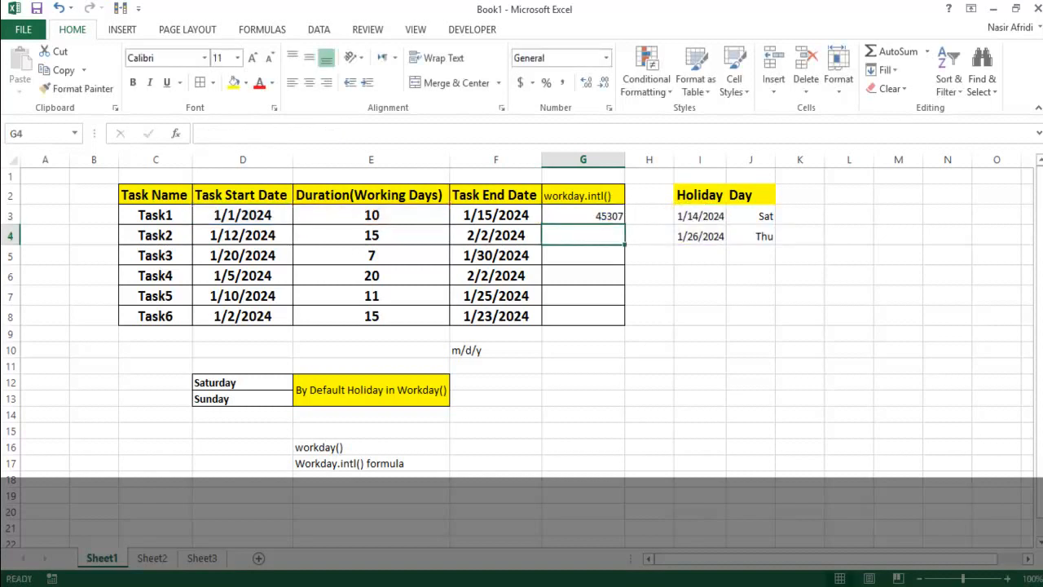
# - Format the G3 result as a Short Date in bold, size 14
pyautogui.click(583, 215)
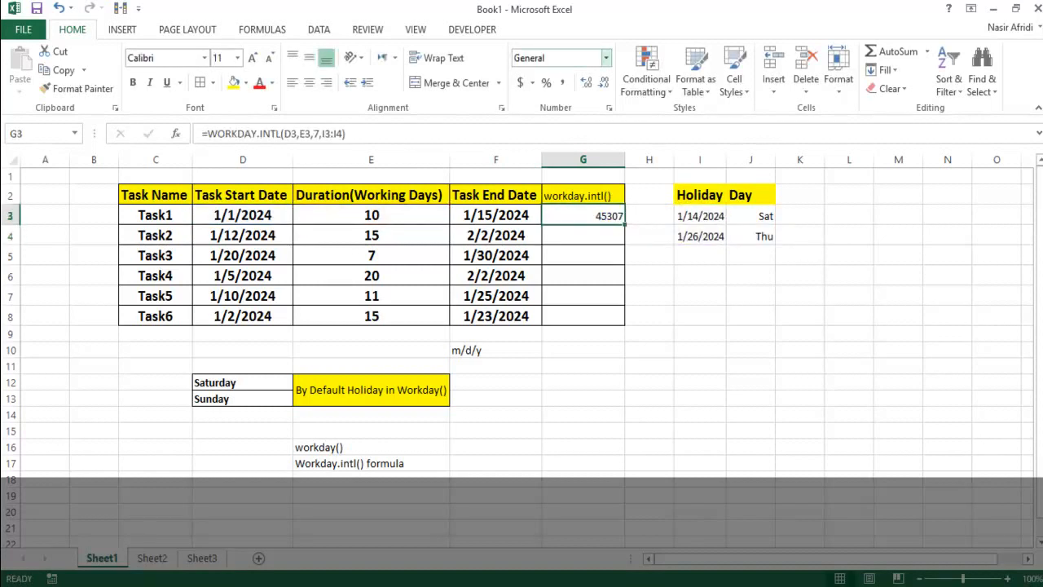
pyautogui.click(605, 57)
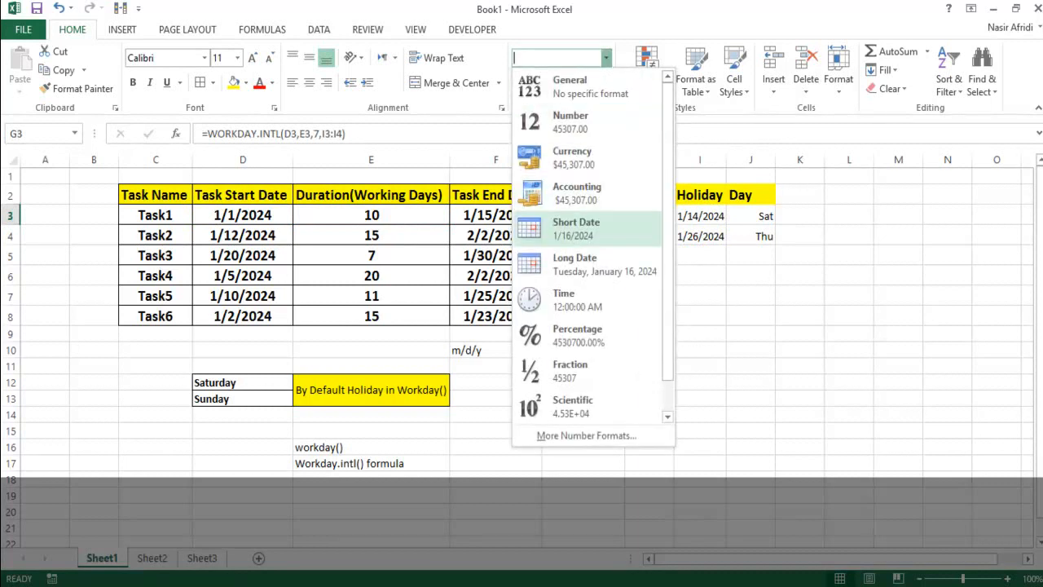
pyautogui.click(576, 228)
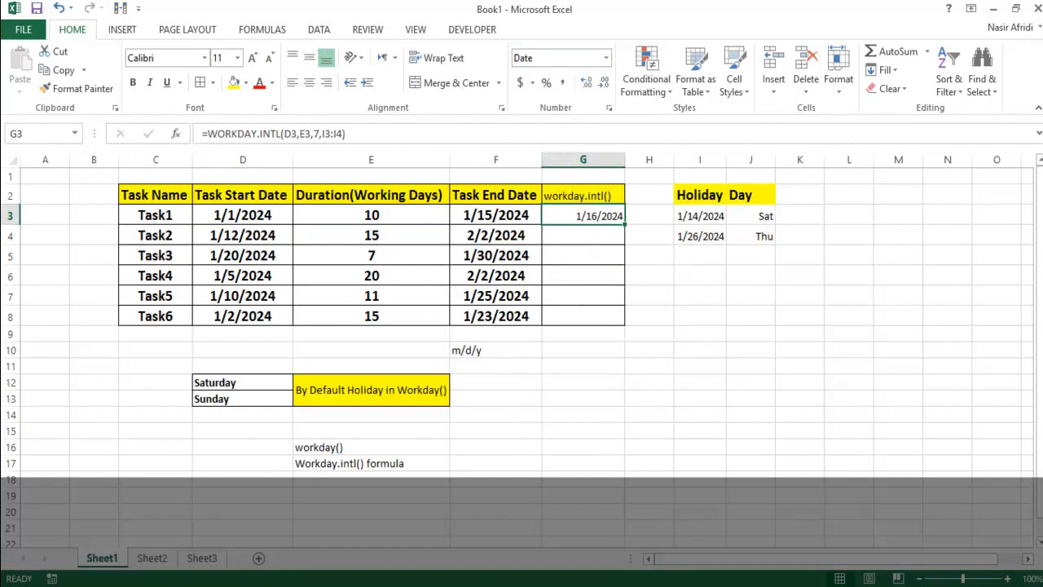
pyautogui.click(133, 82)
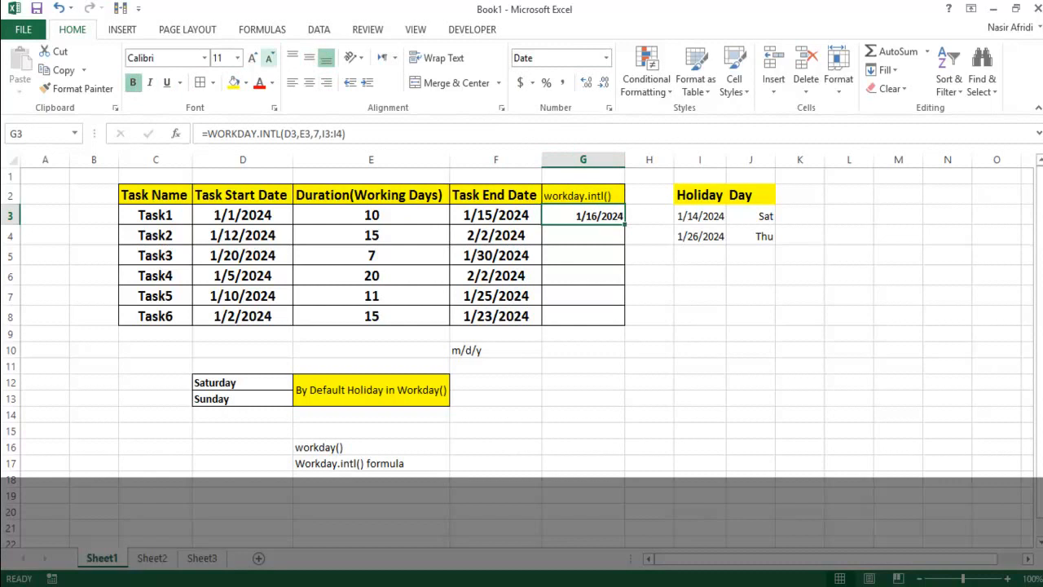
pyautogui.click(252, 58)
pyautogui.click(251, 58)
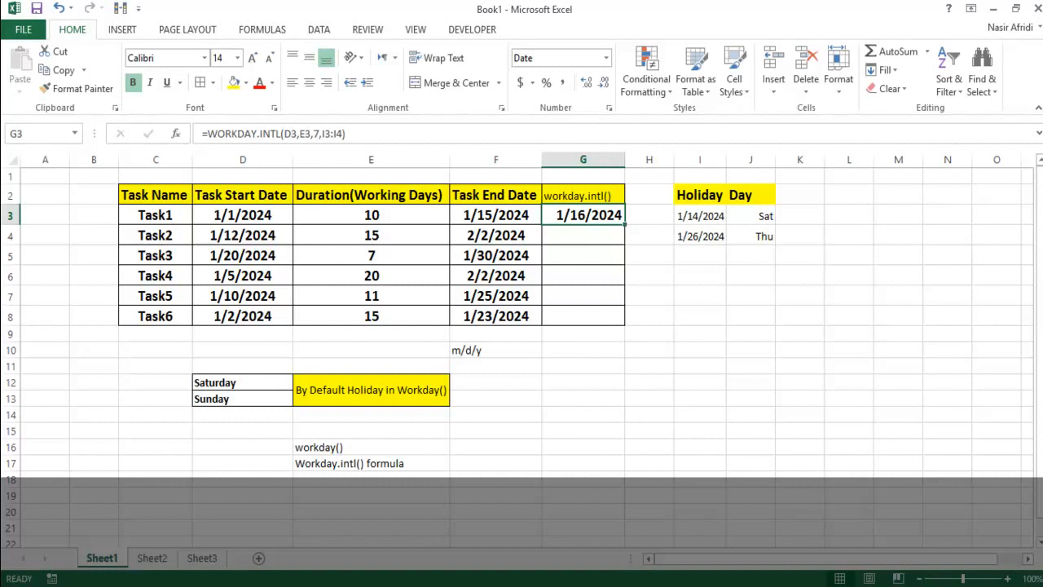
# - Copy the WORKDAY.INTL formula from G3 down through G8 for the remaining tasks
pyautogui.moveTo(625, 224); pyautogui.dragTo(611, 317)
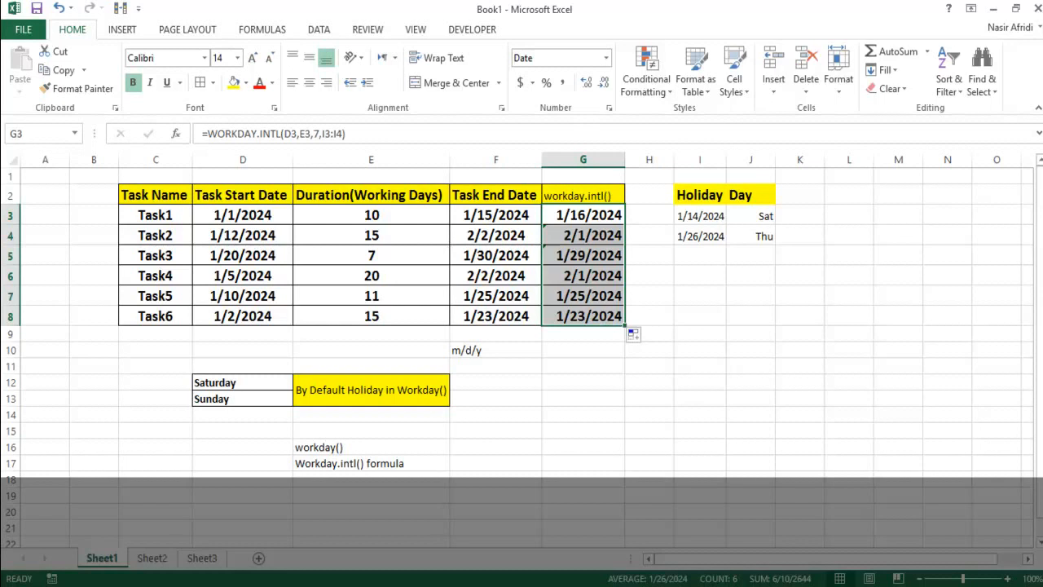
pyautogui.click(371, 234)
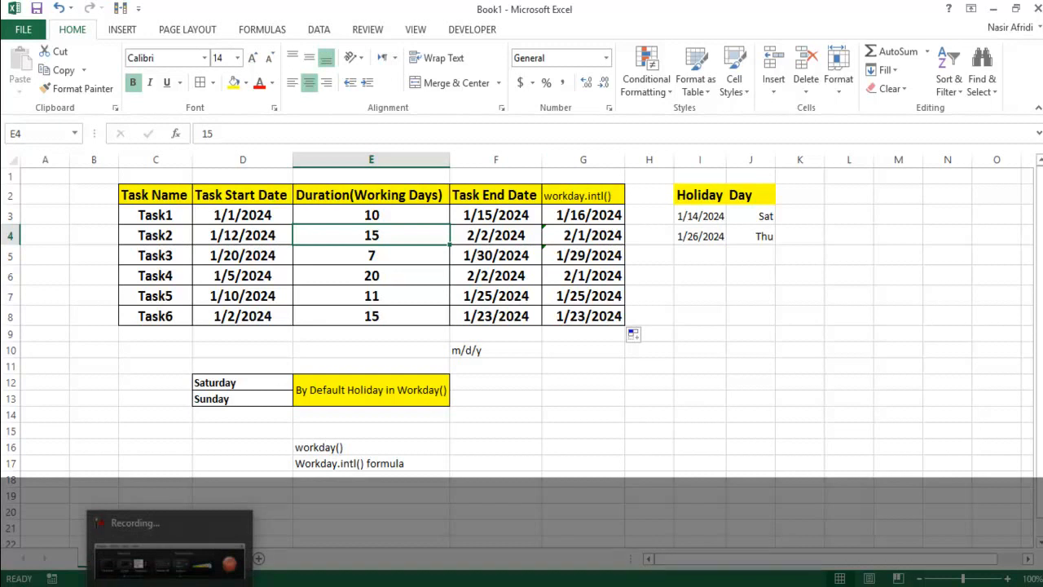
pyautogui.click(169, 558)
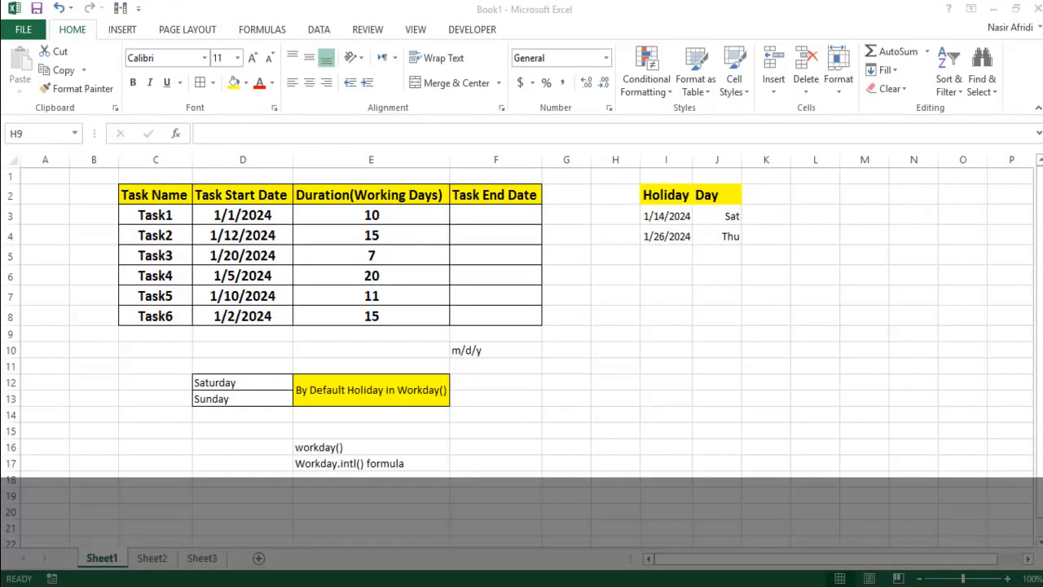
pyautogui.click(615, 334)
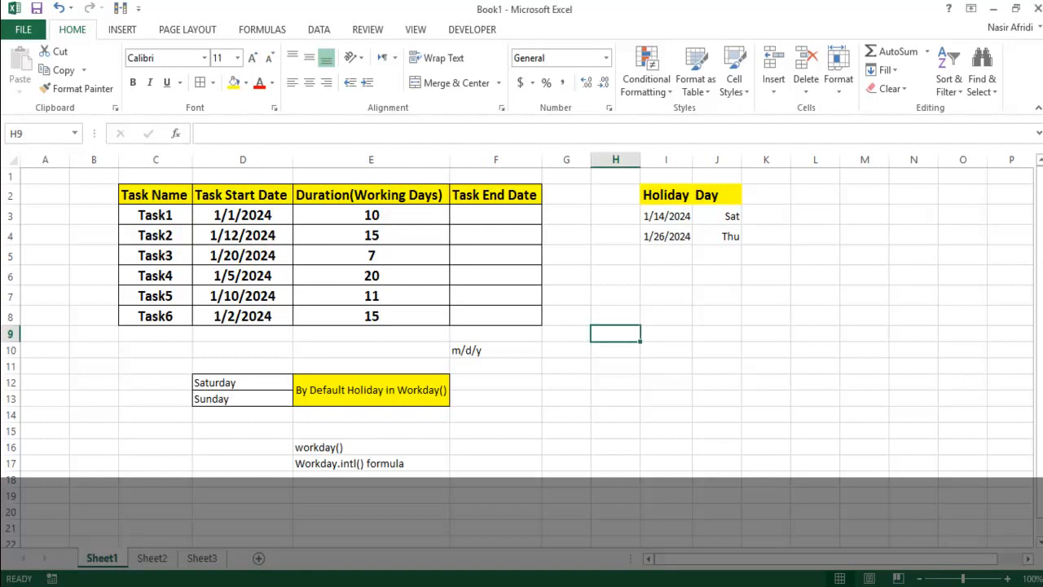
pyautogui.click(370, 447)
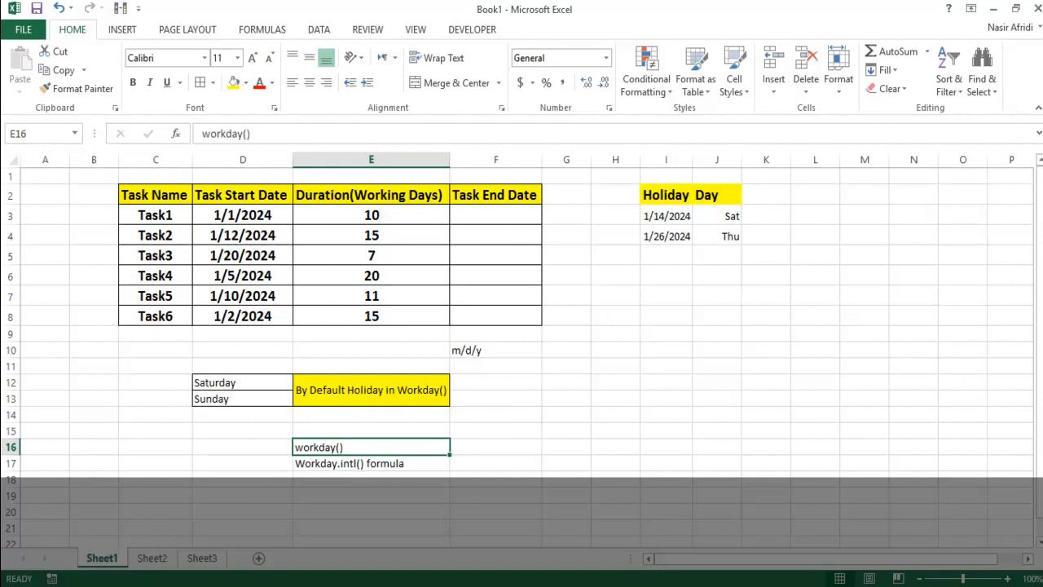
pyautogui.click(155, 215)
pyautogui.write('Task1 Task2 Task3 Task4 Task5 Task6')
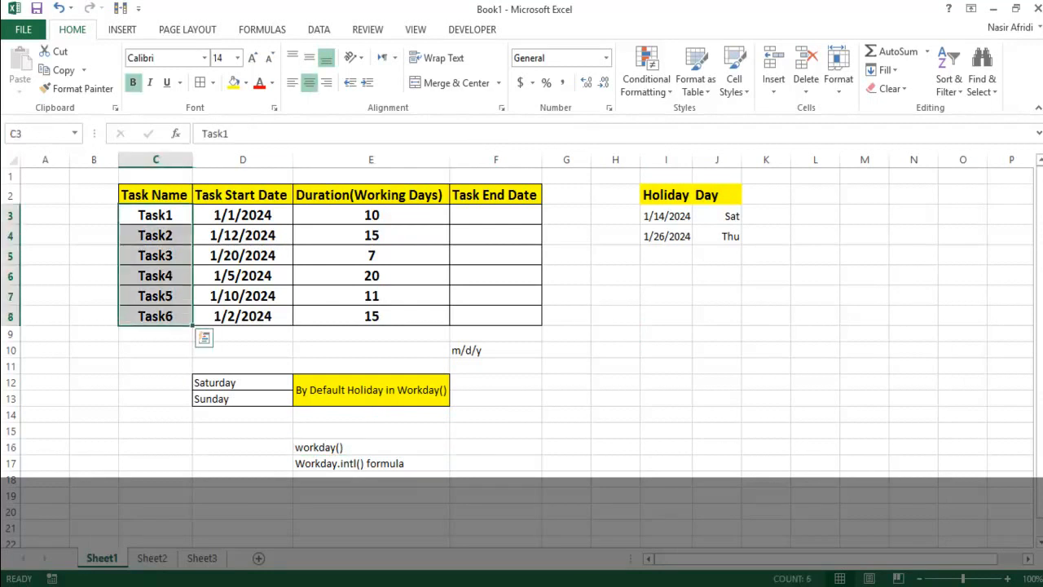
pyautogui.moveTo(241, 215); pyautogui.dragTo(242, 316)
pyautogui.hotkey('ctrl', 'v')
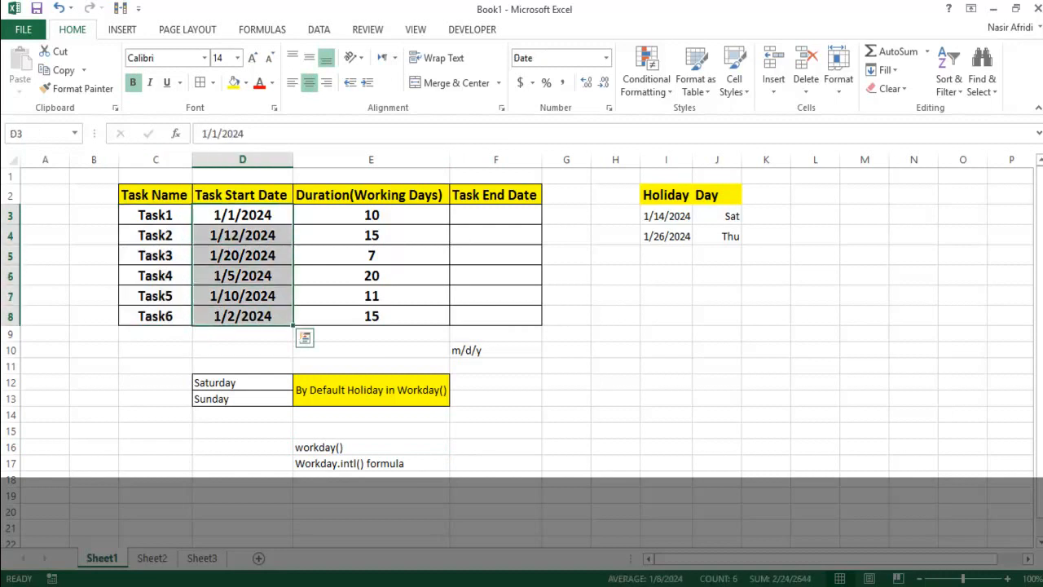
pyautogui.moveTo(370, 215); pyautogui.dragTo(371, 316)
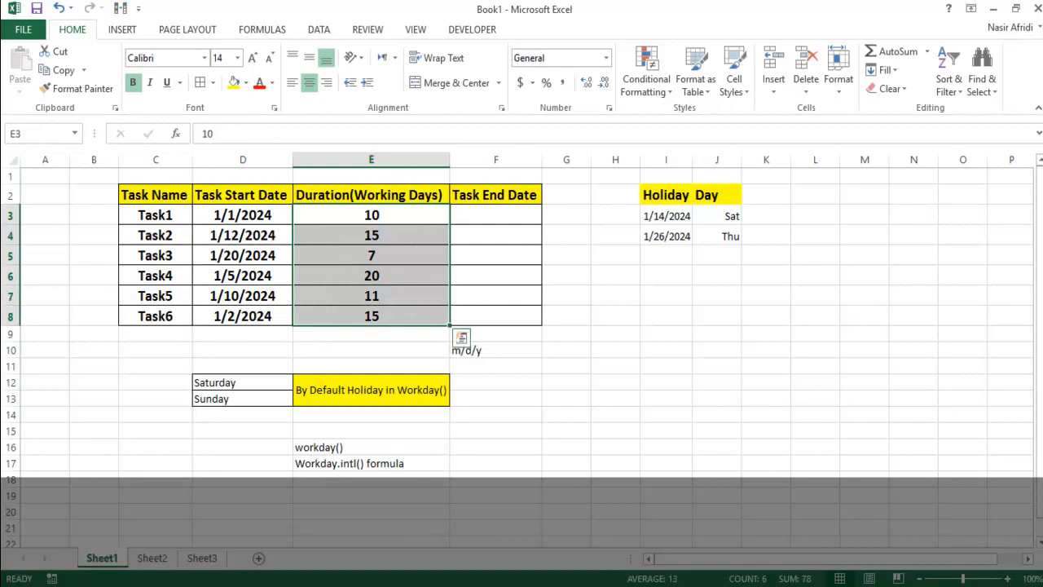
pyautogui.press('Escape')
pyautogui.click(242, 215)
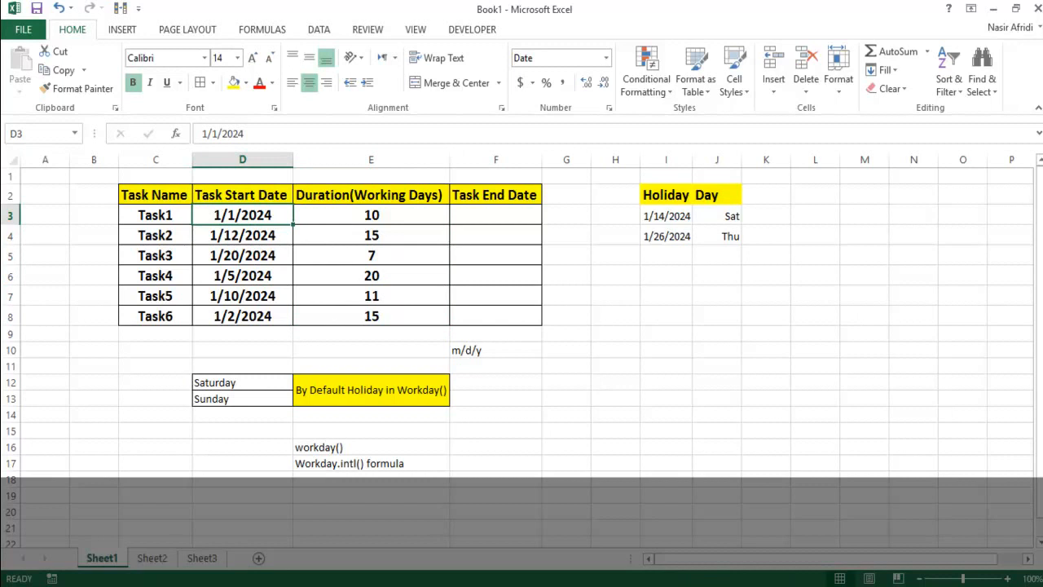
# - In F3, enter a WORKDAY formula with D3 as the start date and E3 as the number of days, without holidays
pyautogui.click(495, 215)
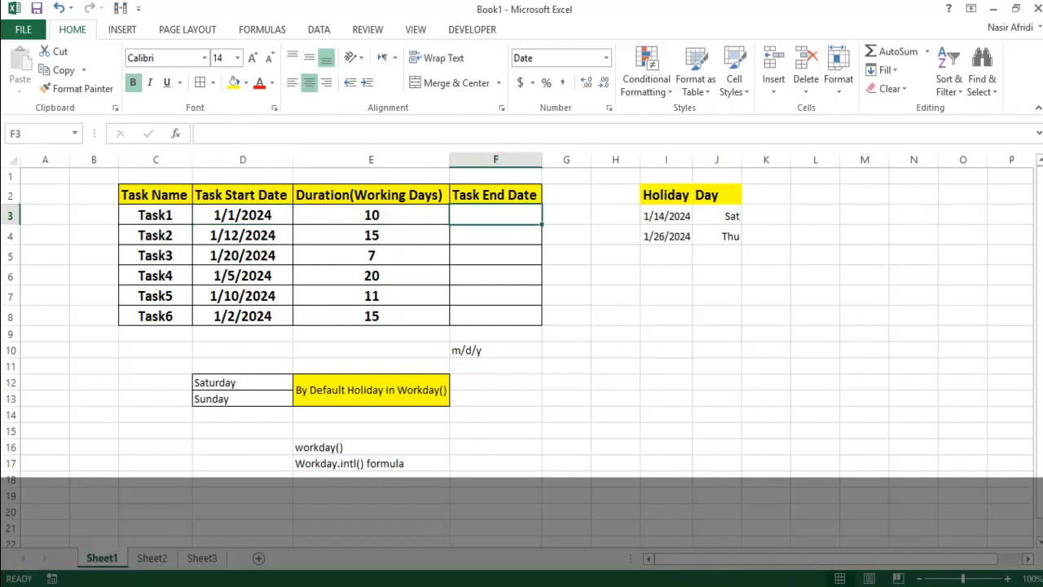
pyautogui.write('=work')
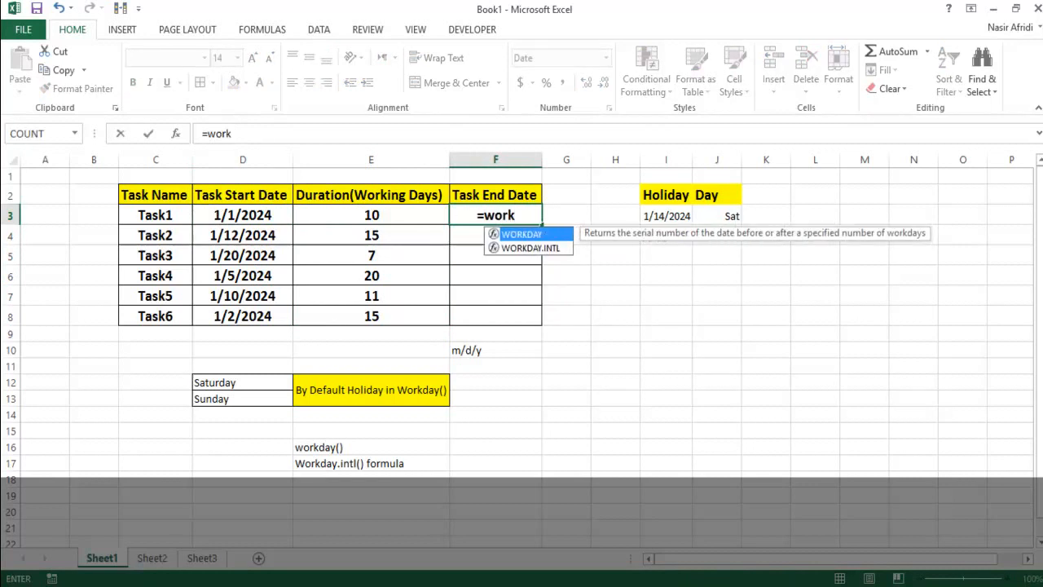
pyautogui.press('Tab')
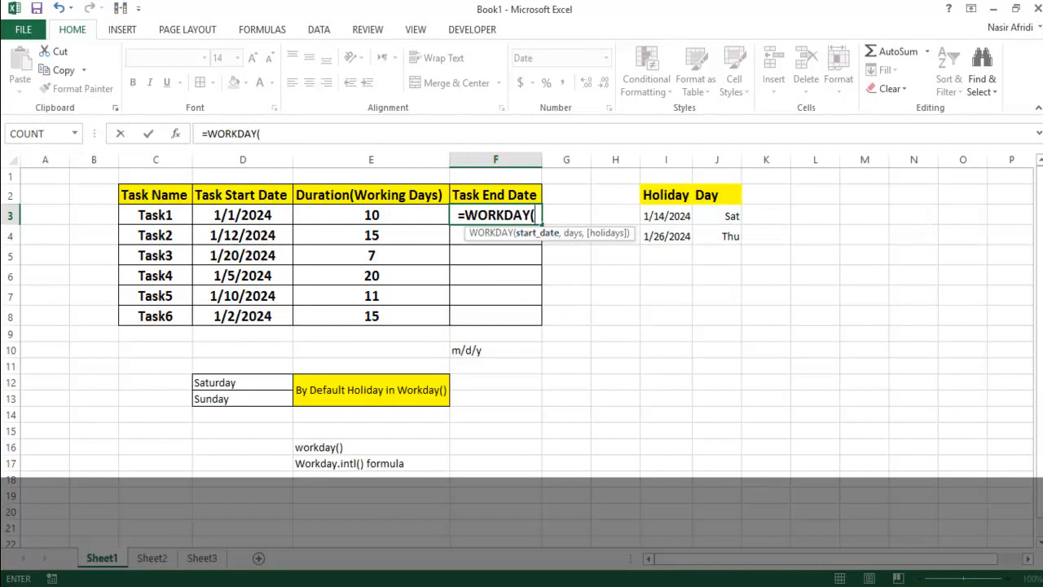
pyautogui.click(242, 215)
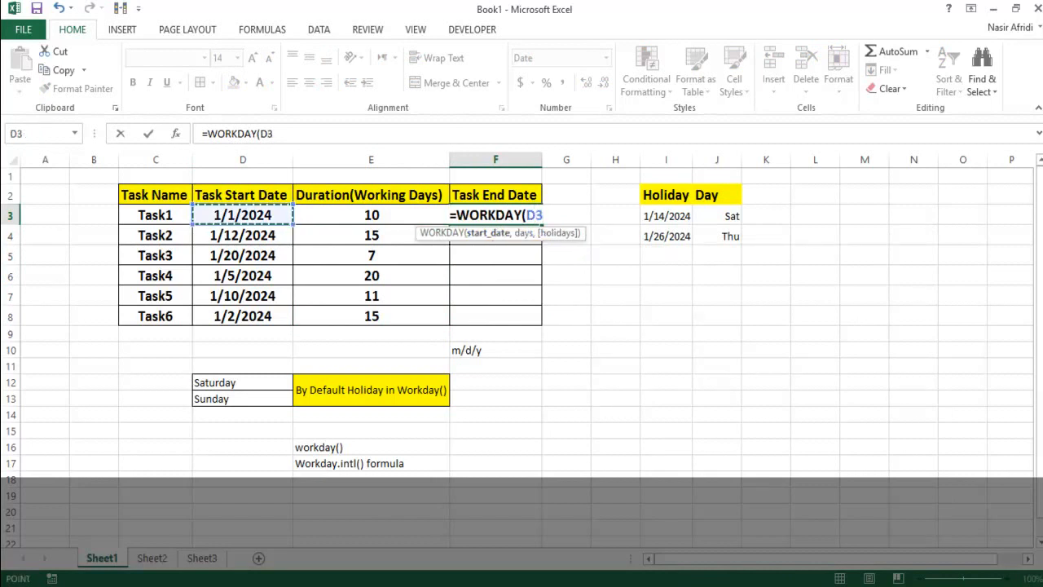
pyautogui.write(',')
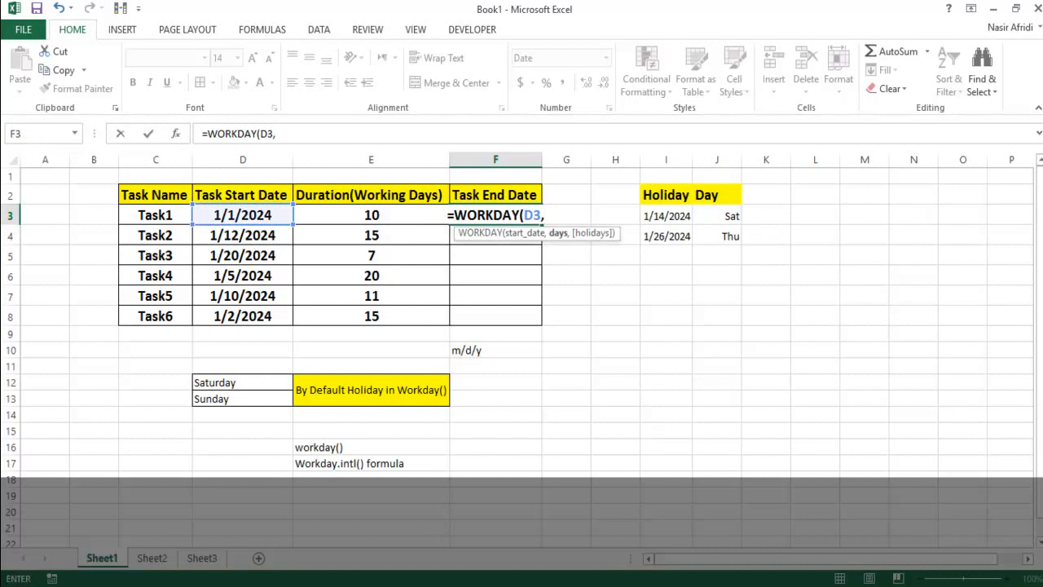
pyautogui.click(371, 215)
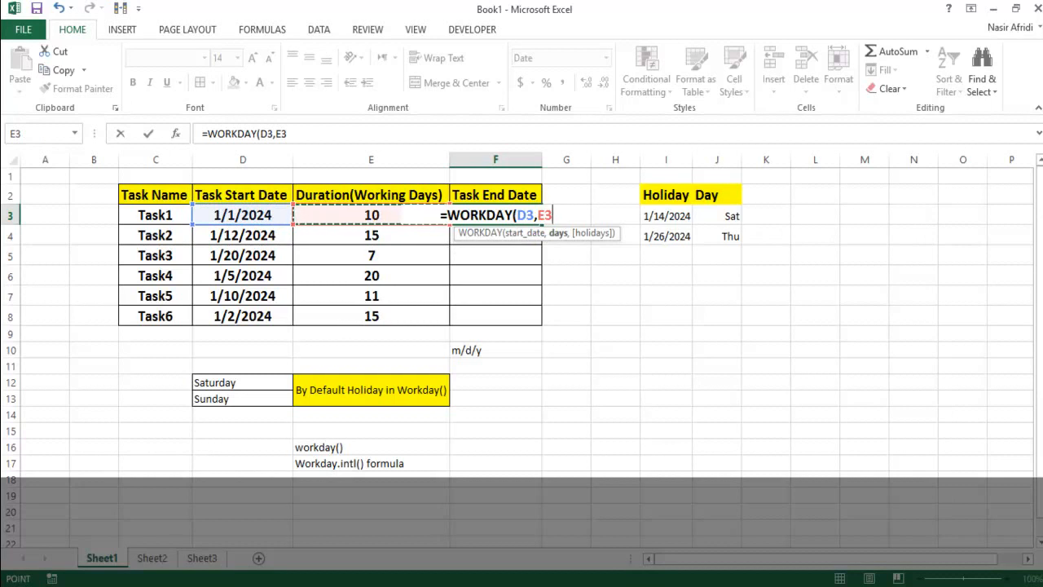
pyautogui.write(')')
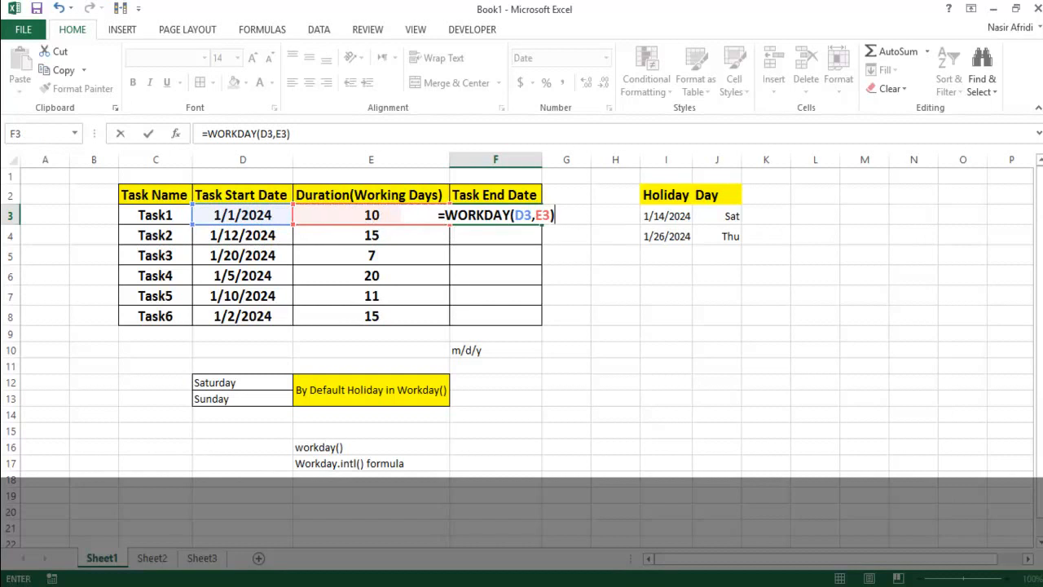
pyautogui.press('Return')
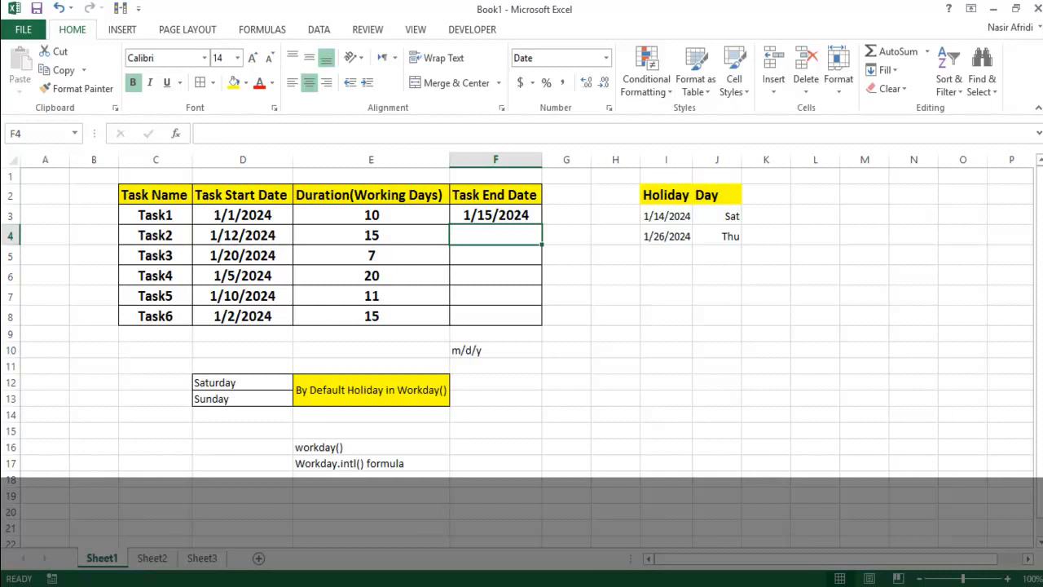
# - Bold the Saturday and Sunday labels in D12:D13, and copy the WORKDAY formula from F3 down through F8
pyautogui.moveTo(242, 382); pyautogui.dragTo(242, 399)
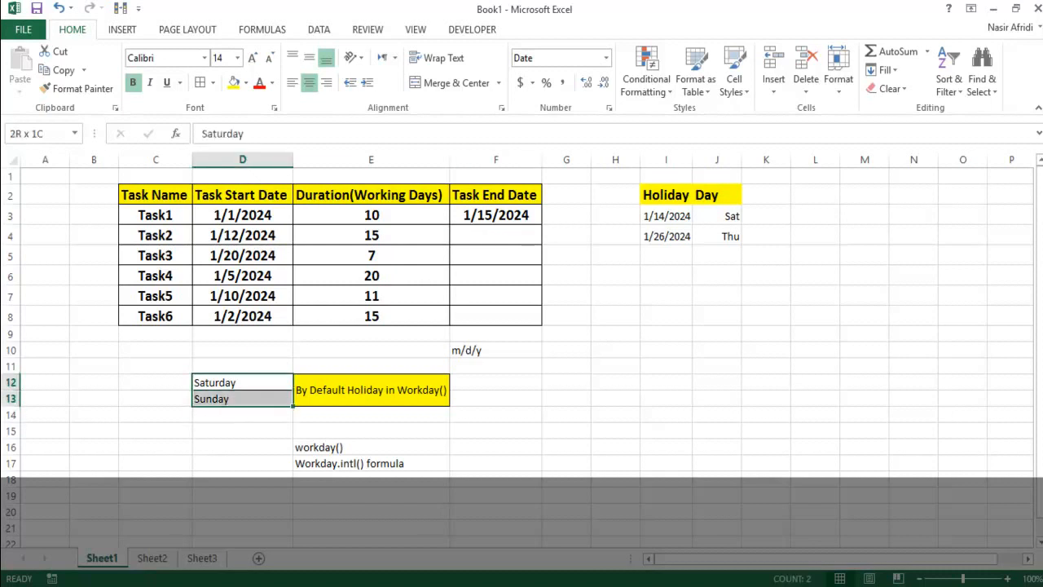
pyautogui.hotkey('ctrl', 'b')
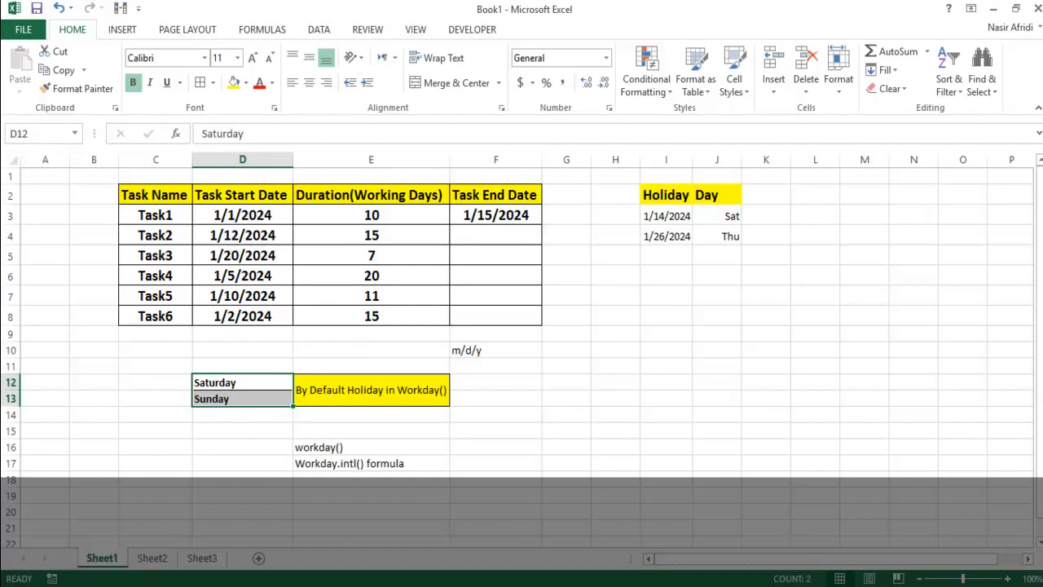
pyautogui.click(495, 215)
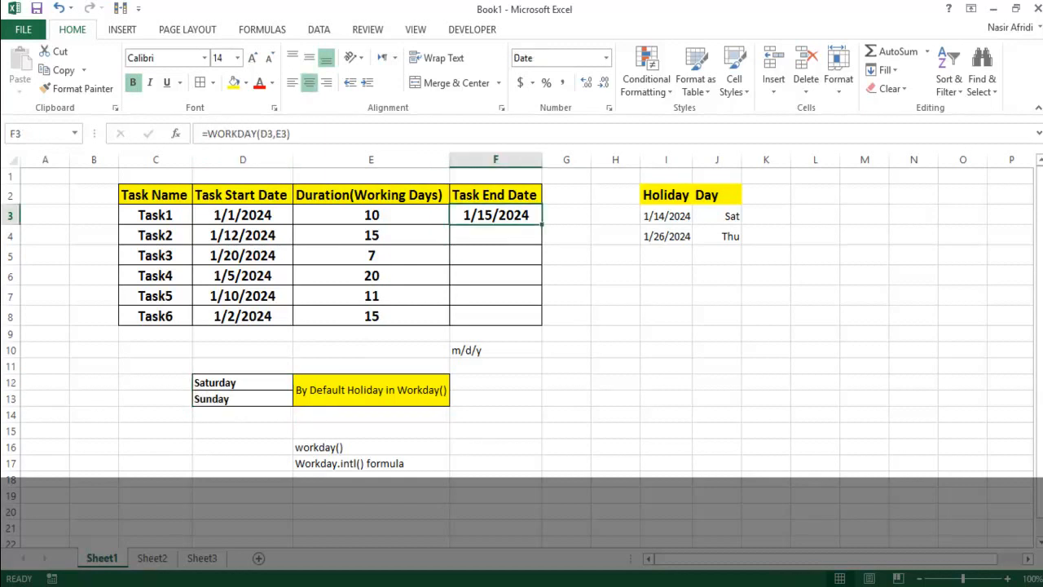
pyautogui.doubleClick(541, 223)
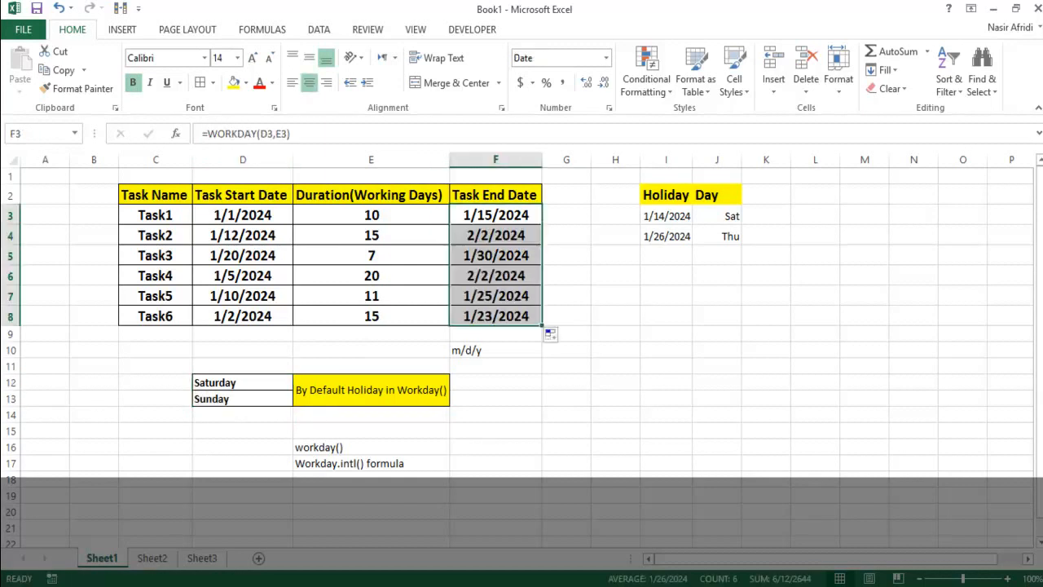
# - Review the start dates and durations of Task2 to Task6 and the Task6 end-date formula in F8
pyautogui.click(242, 235)
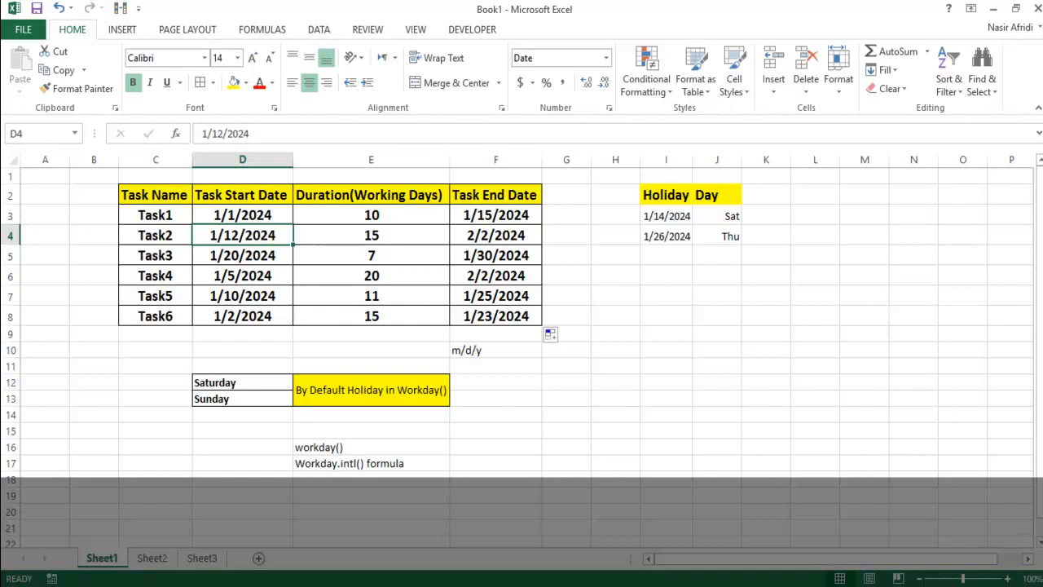
pyautogui.click(242, 255)
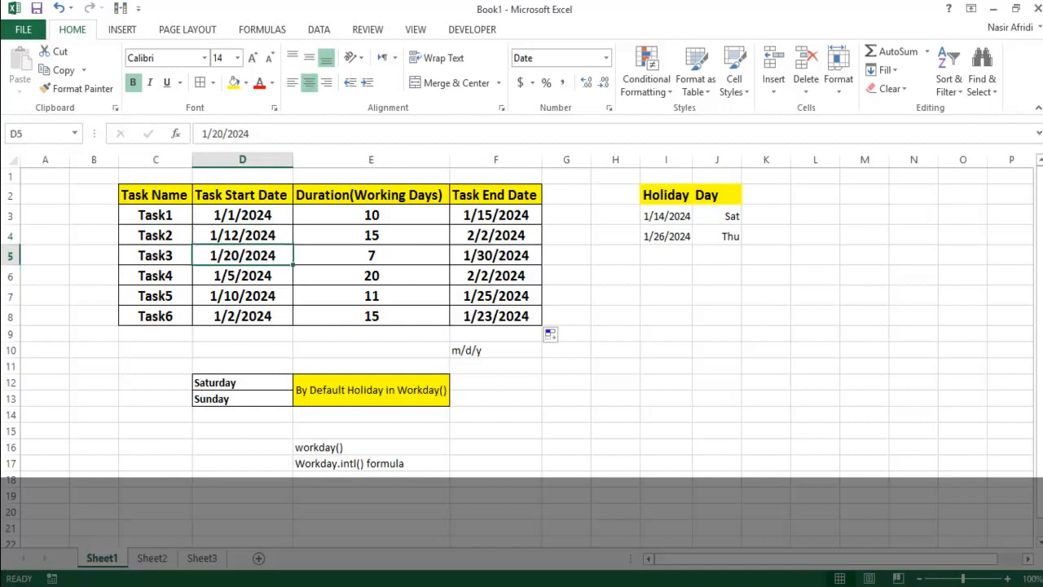
pyautogui.click(371, 255)
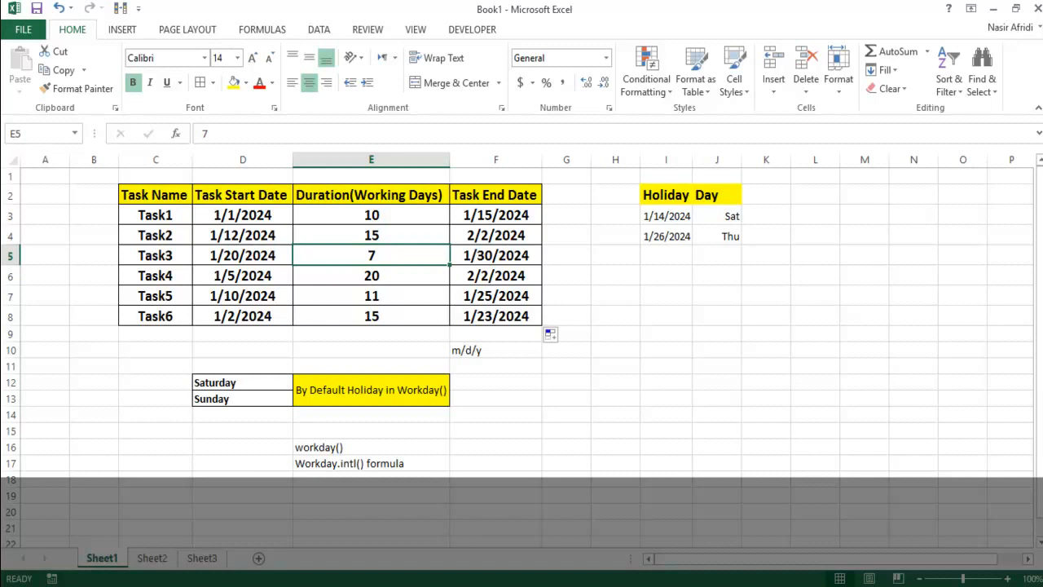
pyautogui.click(242, 276)
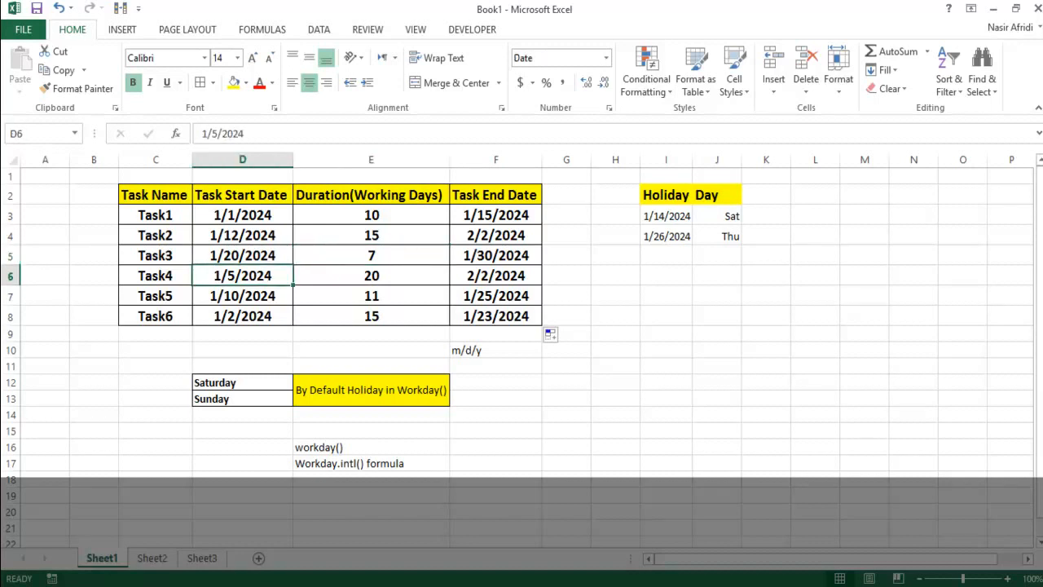
pyautogui.click(371, 276)
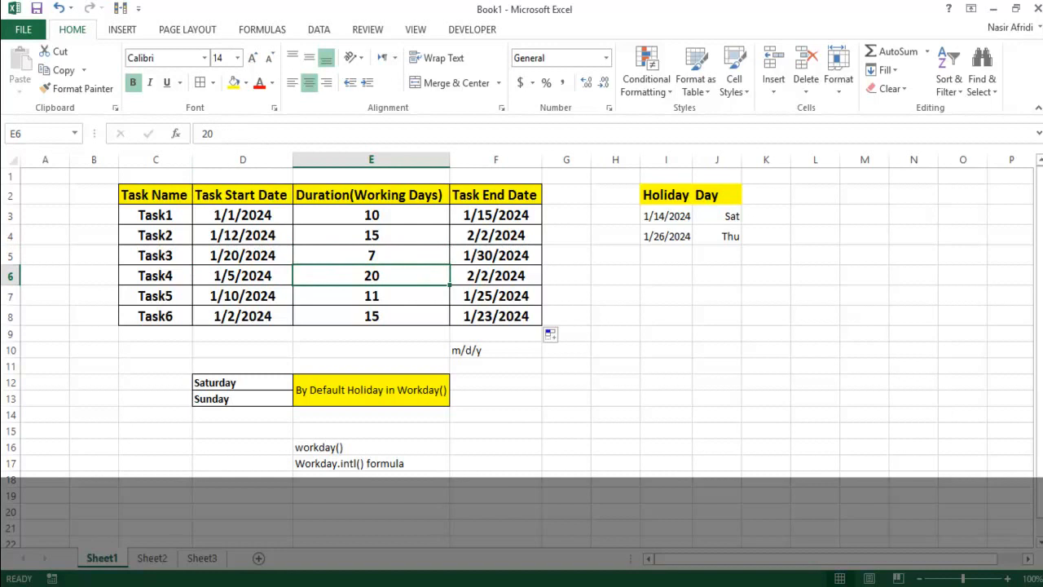
pyautogui.click(242, 295)
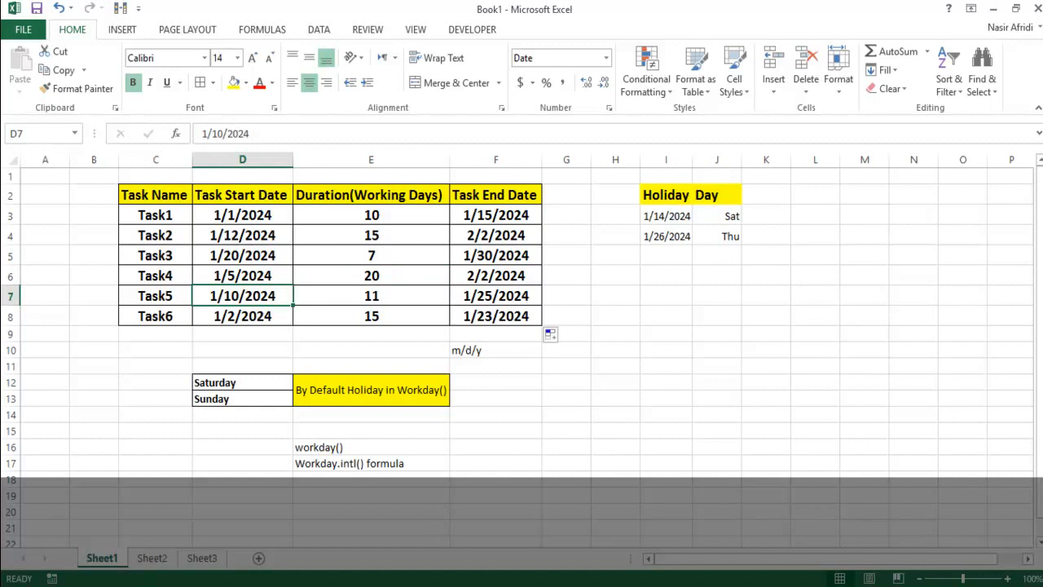
pyautogui.click(372, 316)
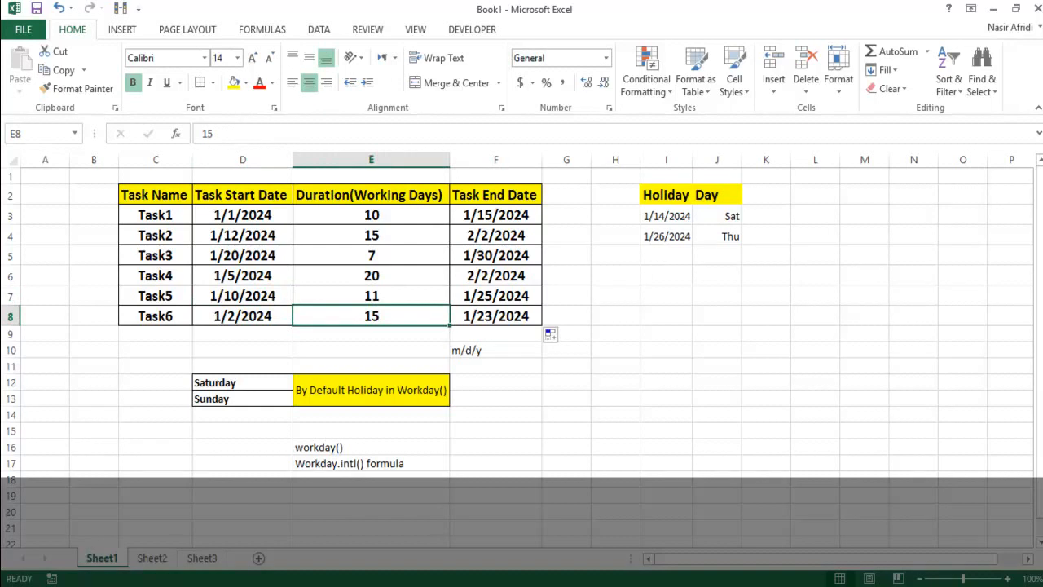
pyautogui.click(496, 316)
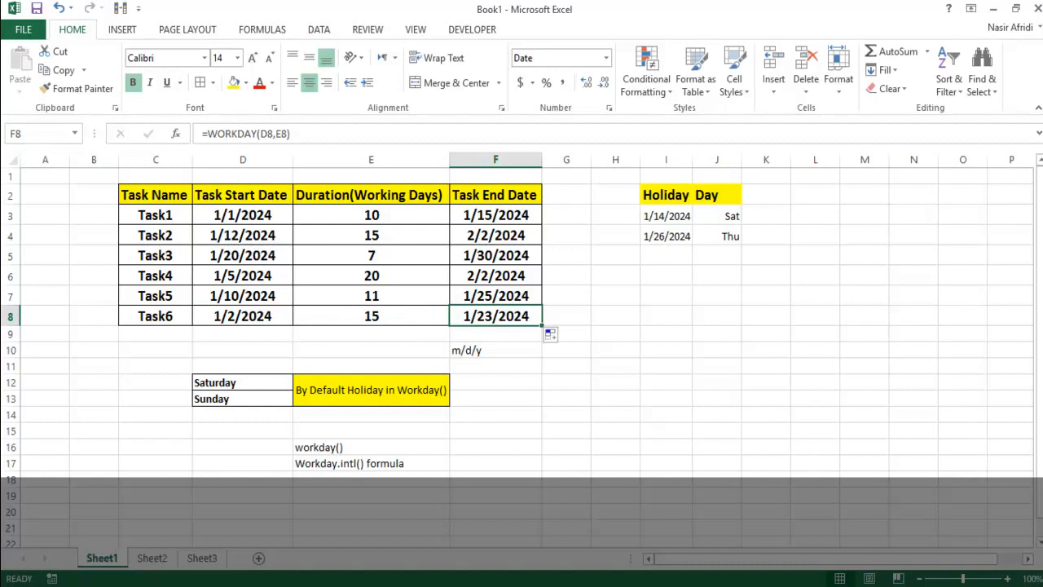
pyautogui.click(171, 580)
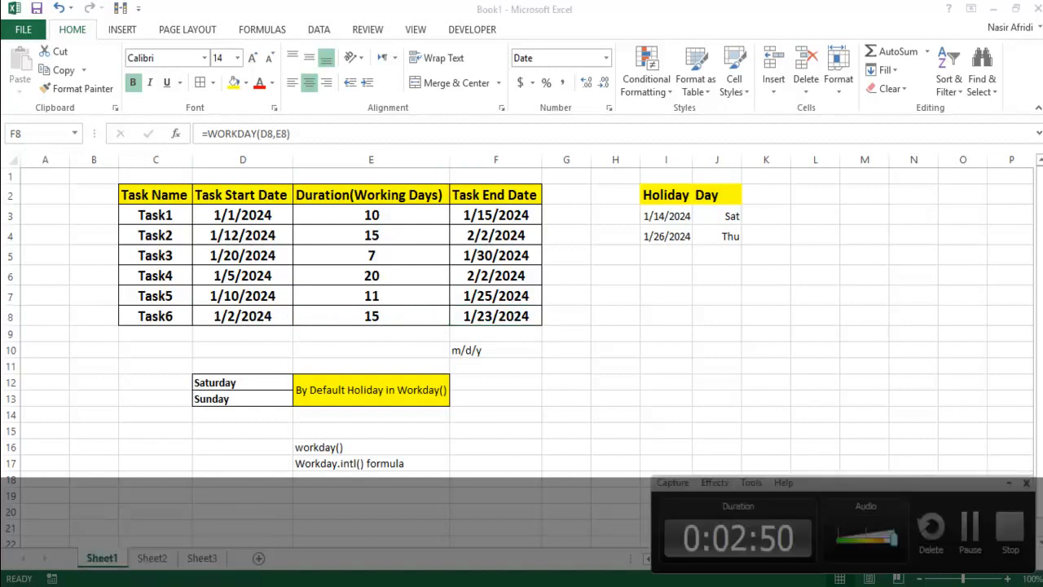